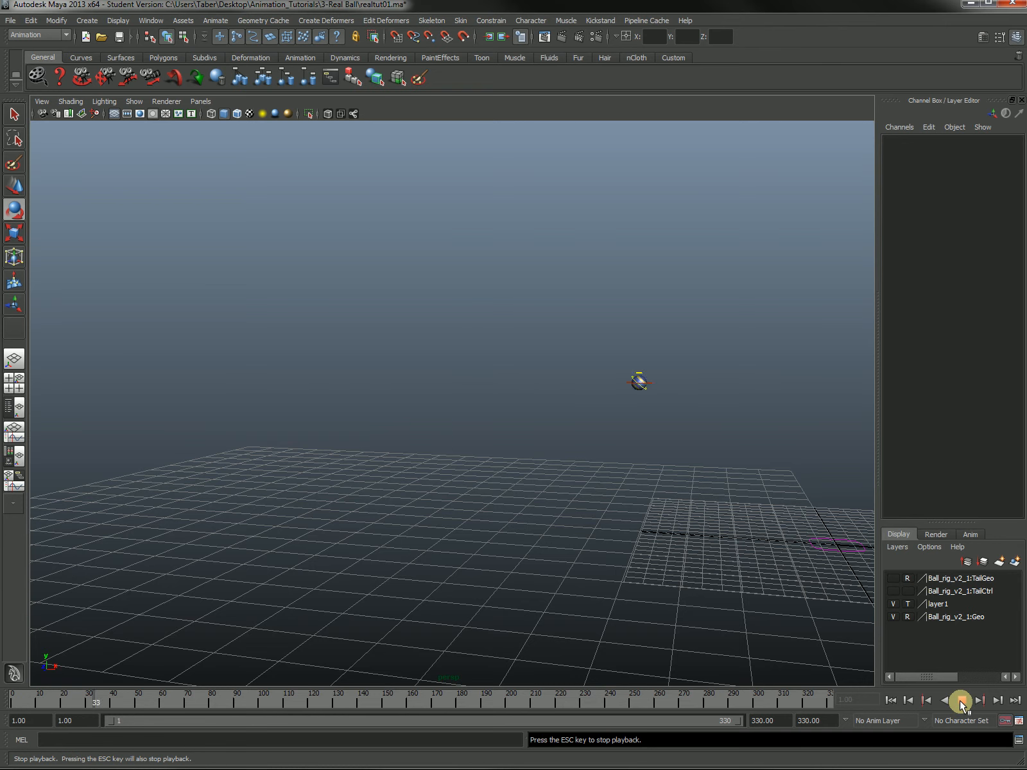
- Stop playback, select the ball's main control and frame its animation curves in the Graph Editor
{"action": "left_click", "coordinate": [960, 701]}
{"action": "left_click", "coordinate": [573, 434]}
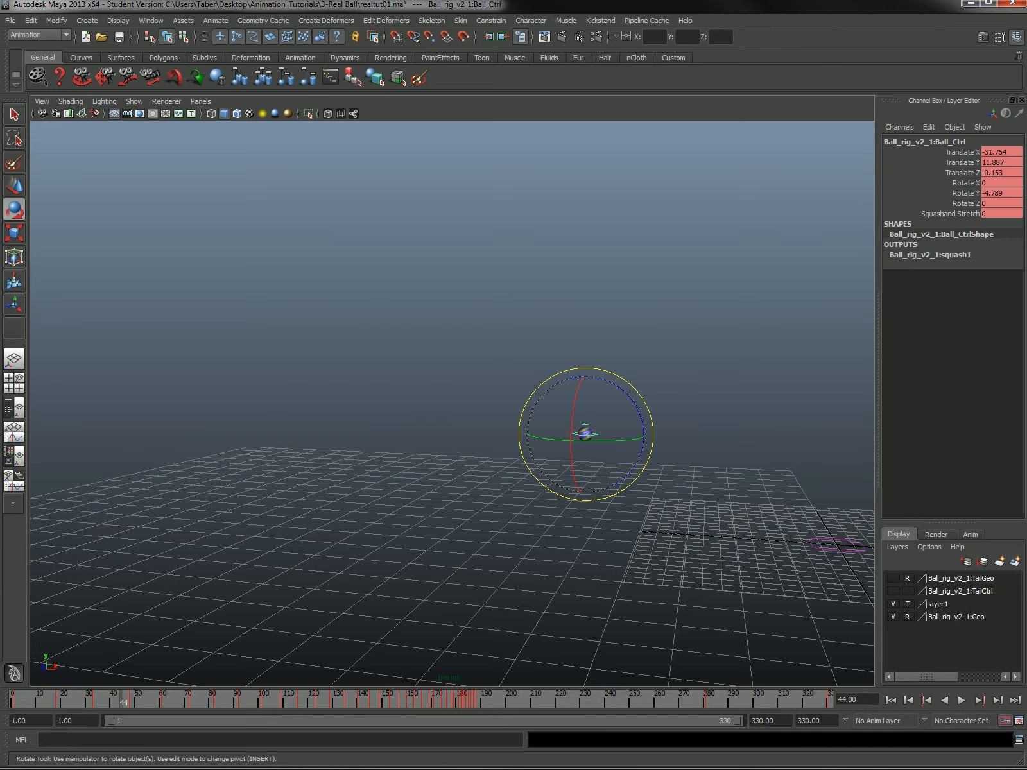
{"action": "left_click_drag", "start_coordinate": [0, 263], "coordinate": [470, 199]}
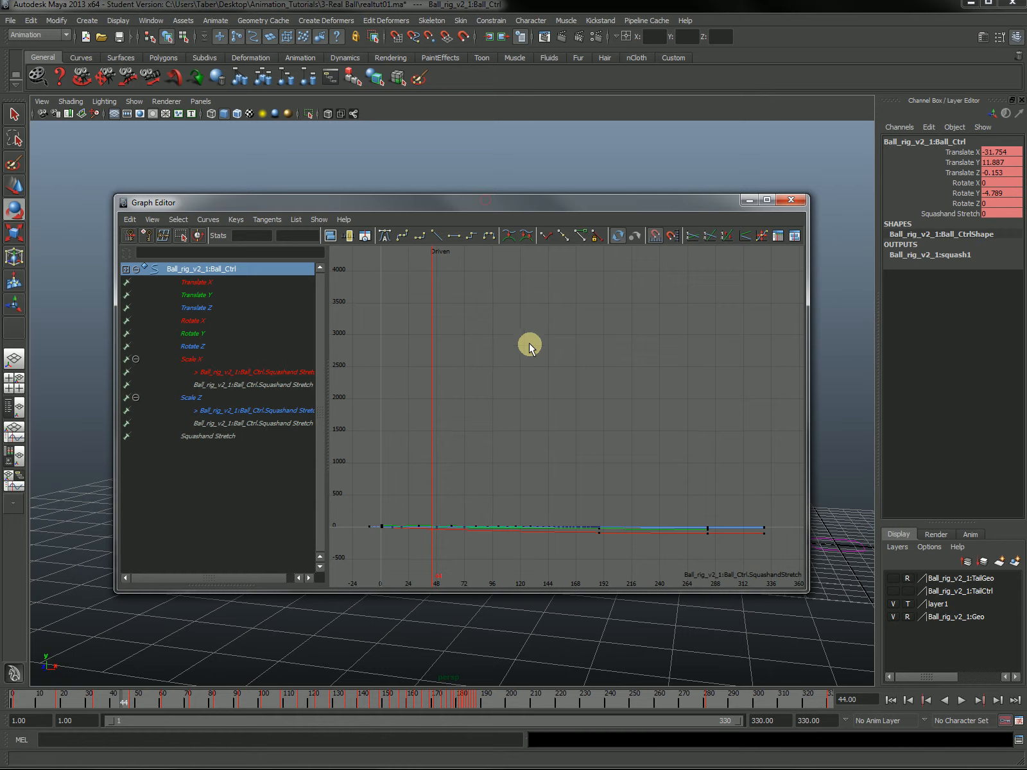
{"action": "key", "text": "f"}
{"action": "right_click_drag", "start_coordinate": [555, 452], "coordinate": [550, 451], "text": "alt"}
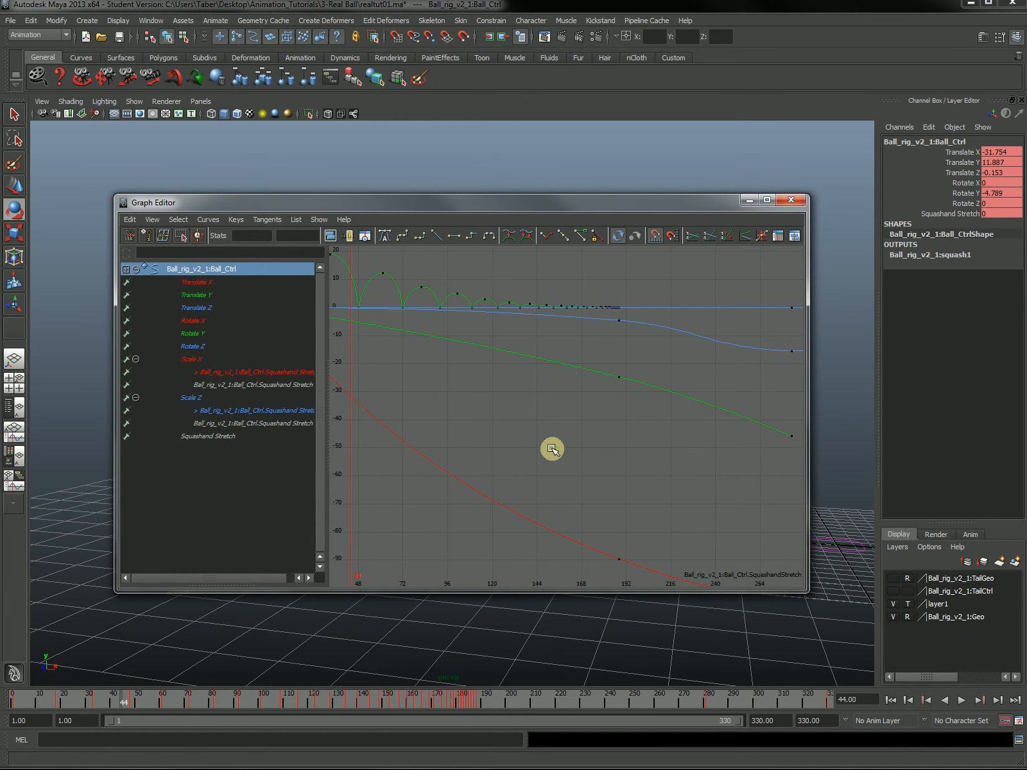
- Show only the ball control's Translate X and Translate Z curves, framed in the graph
{"action": "left_click", "coordinate": [237, 282]}
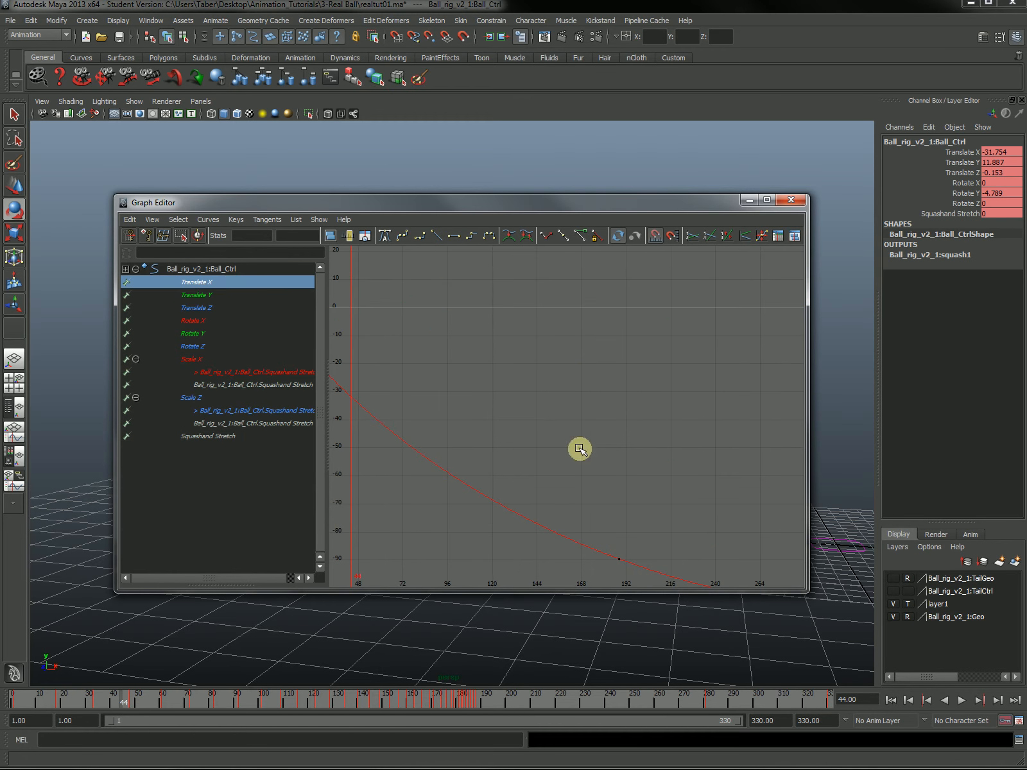
{"action": "key", "text": "f"}
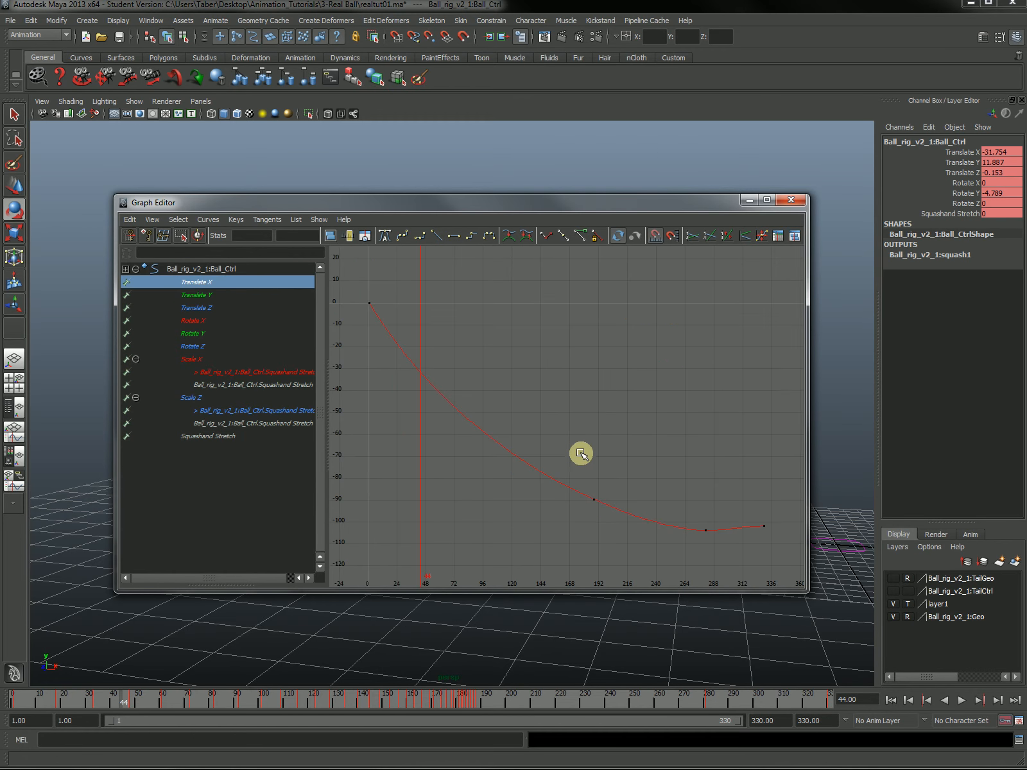
{"action": "left_click", "coordinate": [224, 308], "text": "ctrl"}
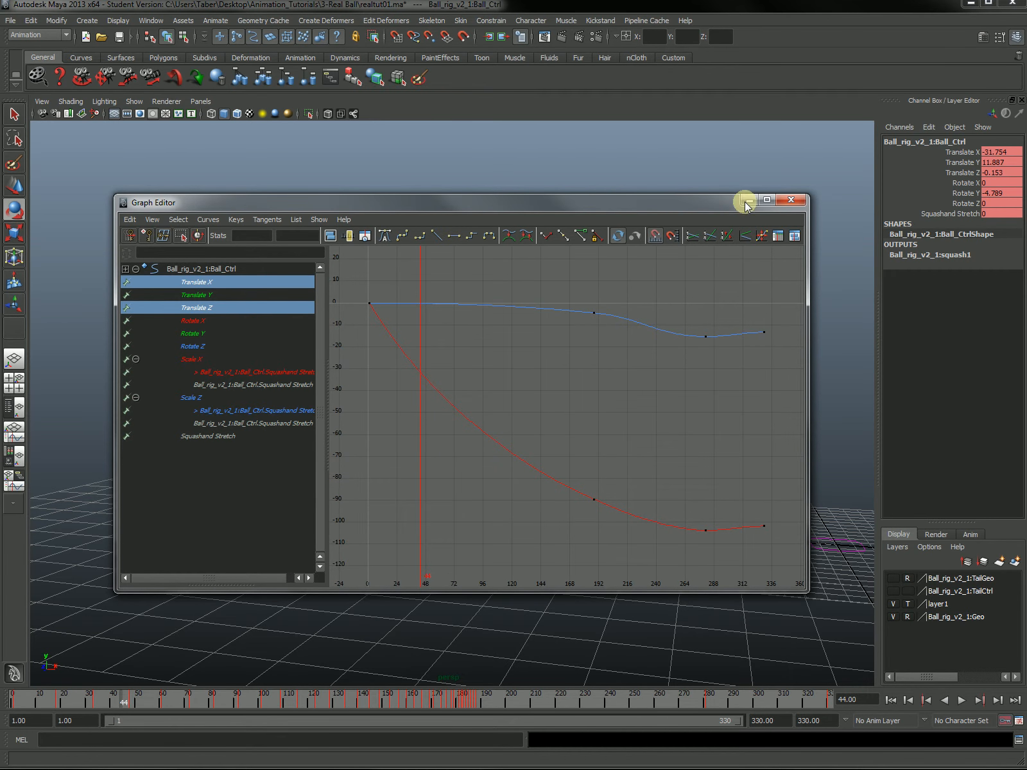
- Scrub to frame 281 and inspect the ball's position in the viewport, clearing the Graph Editor out of the way
{"action": "left_click_drag", "start_coordinate": [566, 697], "coordinate": [569, 699]}
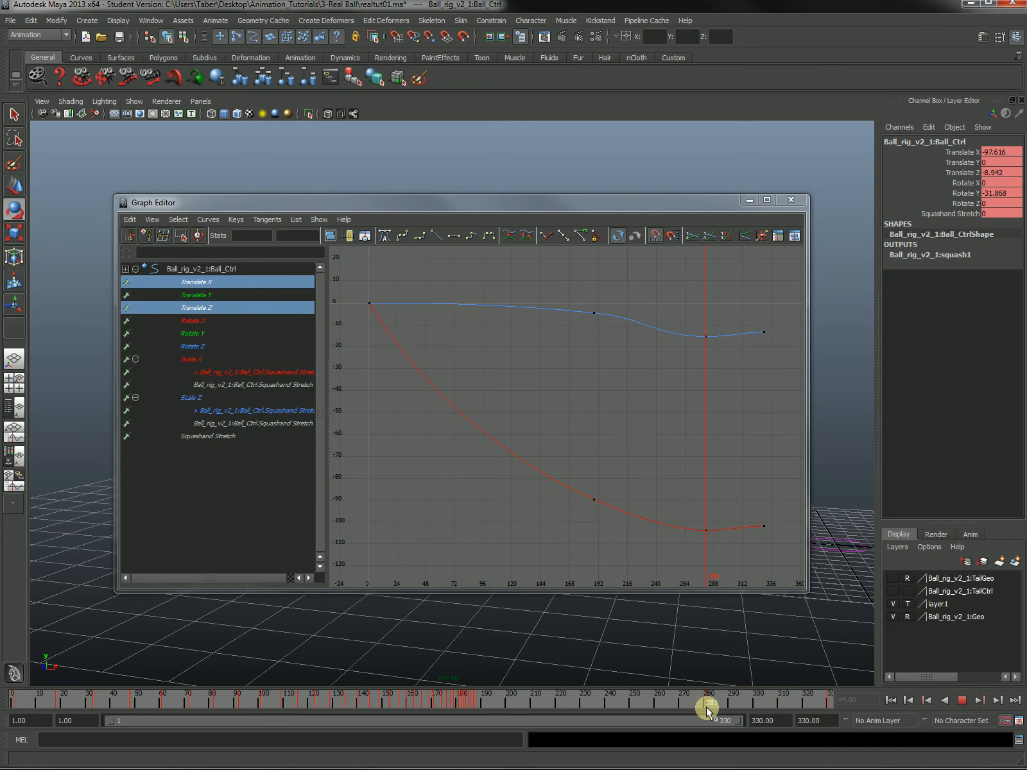
{"action": "left_click_drag", "start_coordinate": [706, 706], "coordinate": [707, 706]}
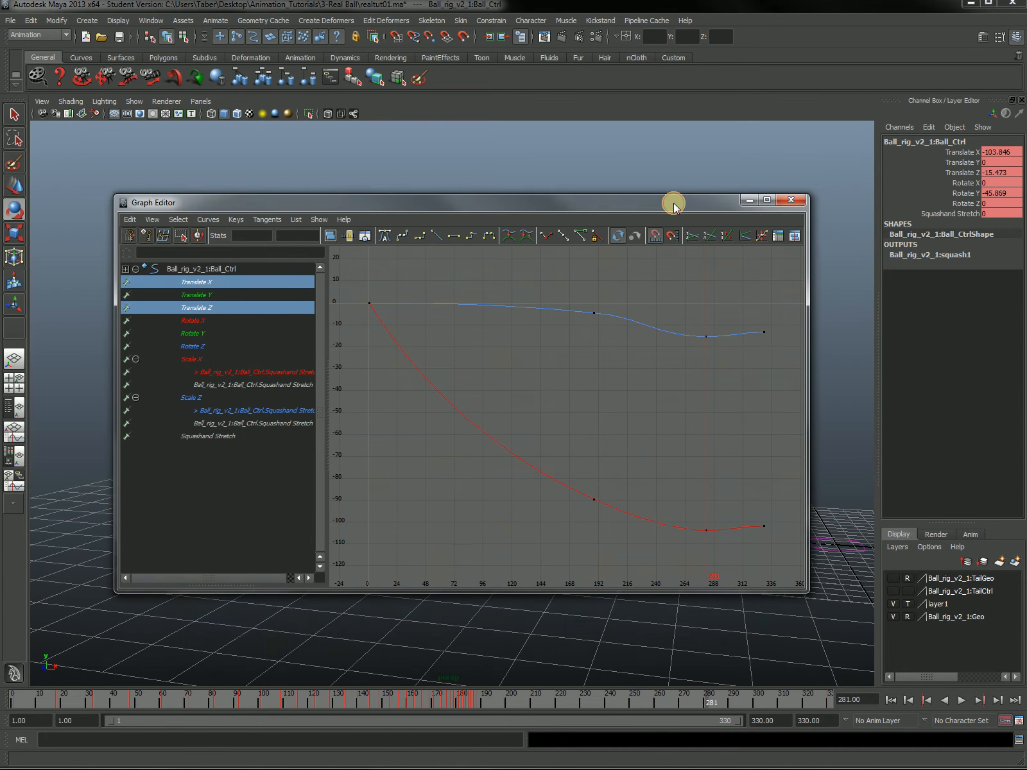
{"action": "left_click_drag", "start_coordinate": [673, 203], "coordinate": [646, 637]}
{"action": "middle_click_drag", "start_coordinate": [308, 511], "coordinate": [530, 472], "text": "alt"}
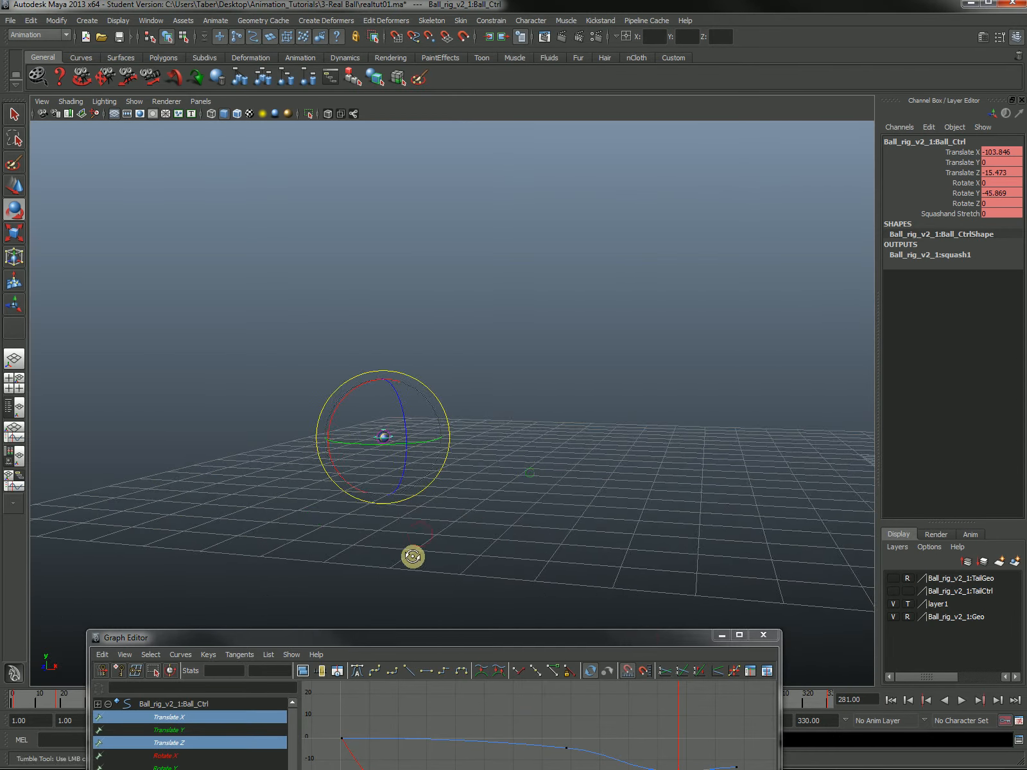
{"action": "left_click_drag", "start_coordinate": [408, 554], "coordinate": [316, 545], "text": "alt"}
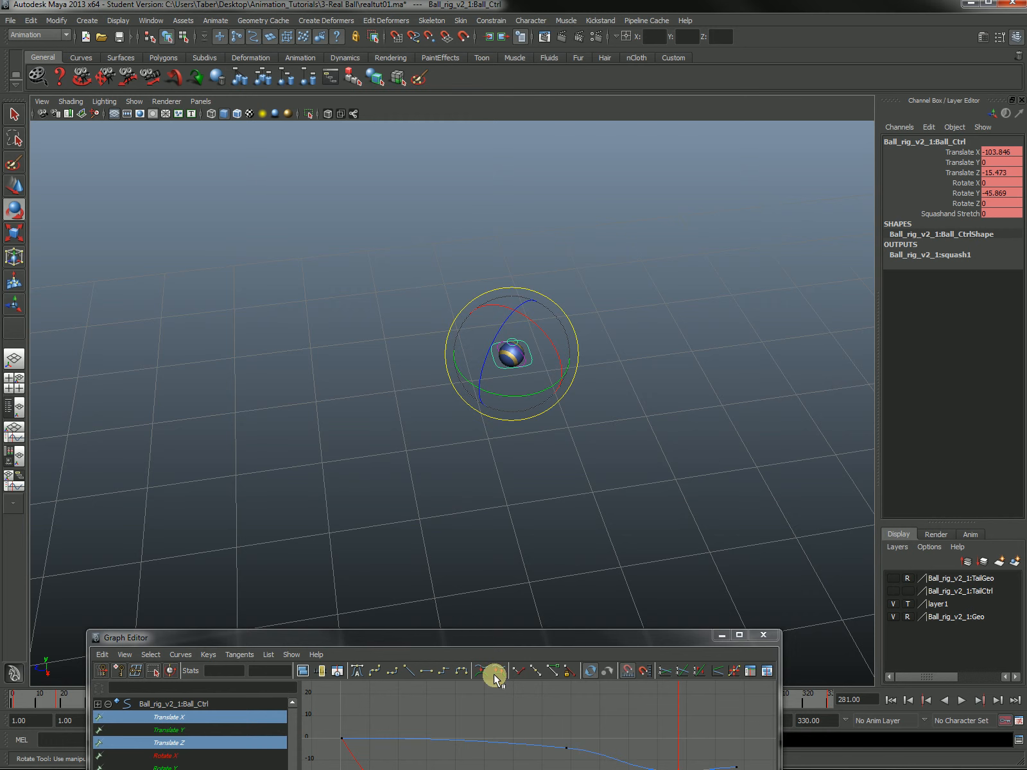
{"action": "left_click_drag", "start_coordinate": [513, 634], "coordinate": [502, 298]}
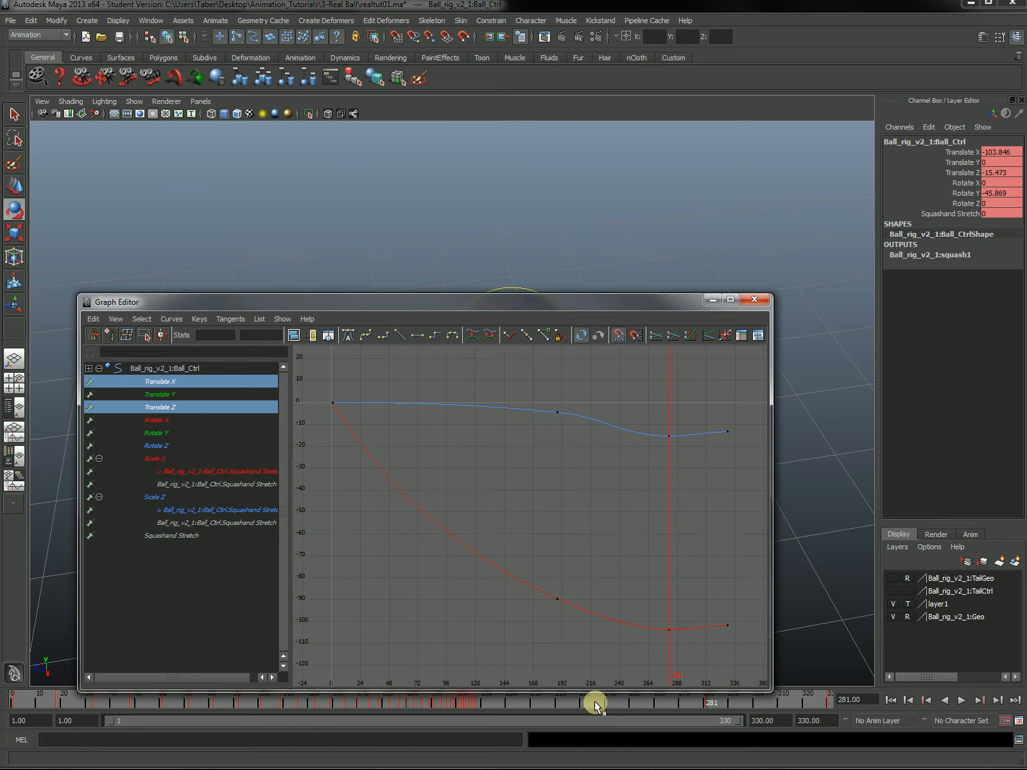
- Go to frame 188 and examine the Translate Z curve and the Translate X curve individually
{"action": "left_click_drag", "start_coordinate": [594, 701], "coordinate": [480, 701]}
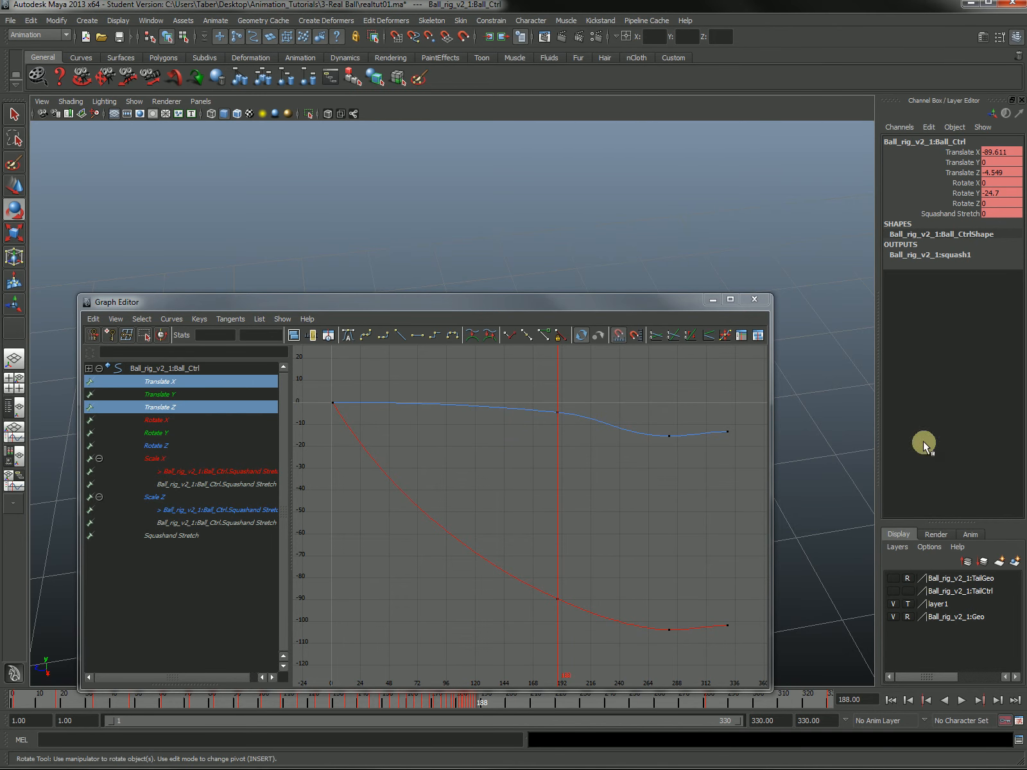
{"action": "left_click", "coordinate": [221, 409]}
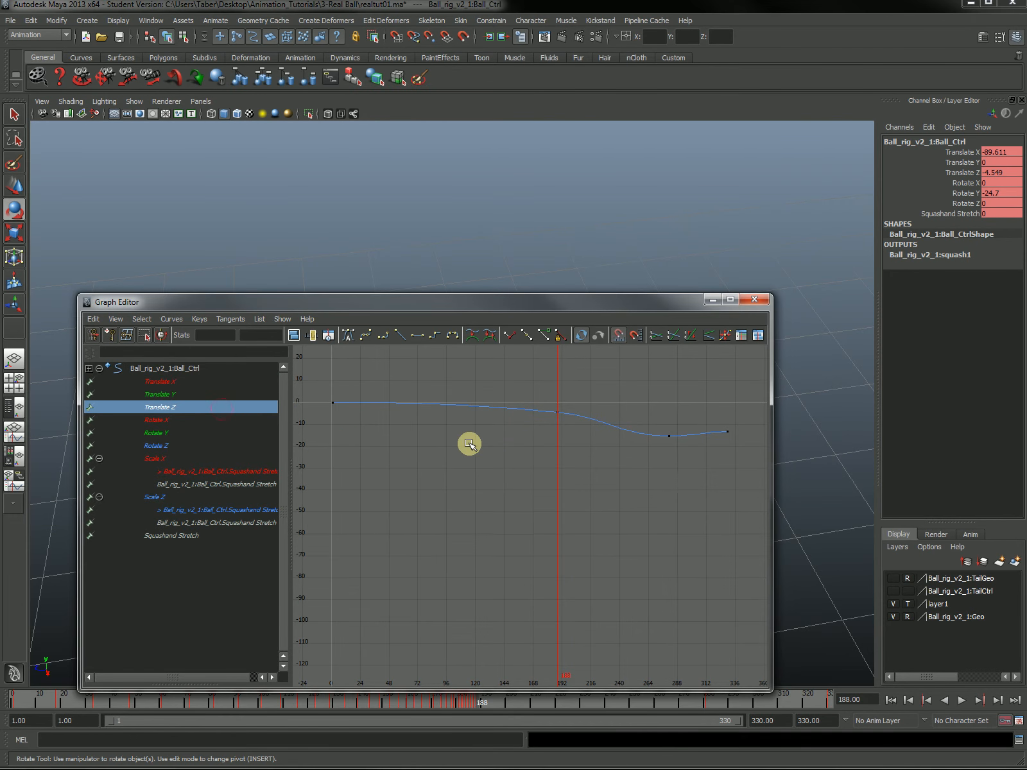
{"action": "key", "text": "f"}
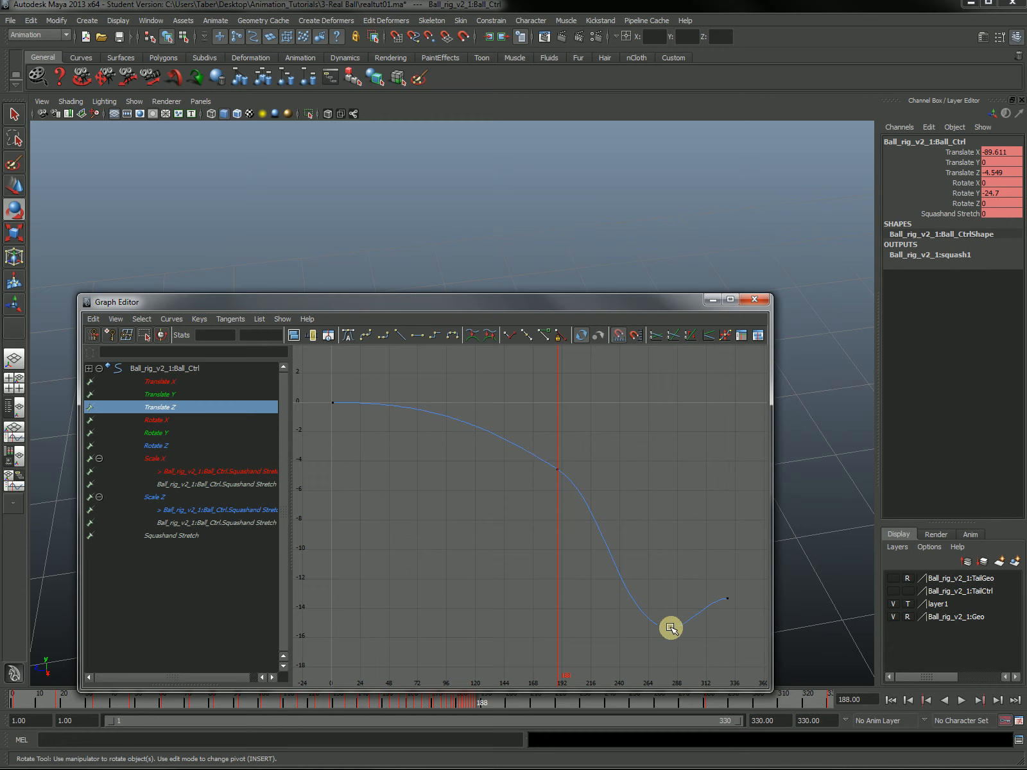
{"action": "left_click", "coordinate": [184, 381]}
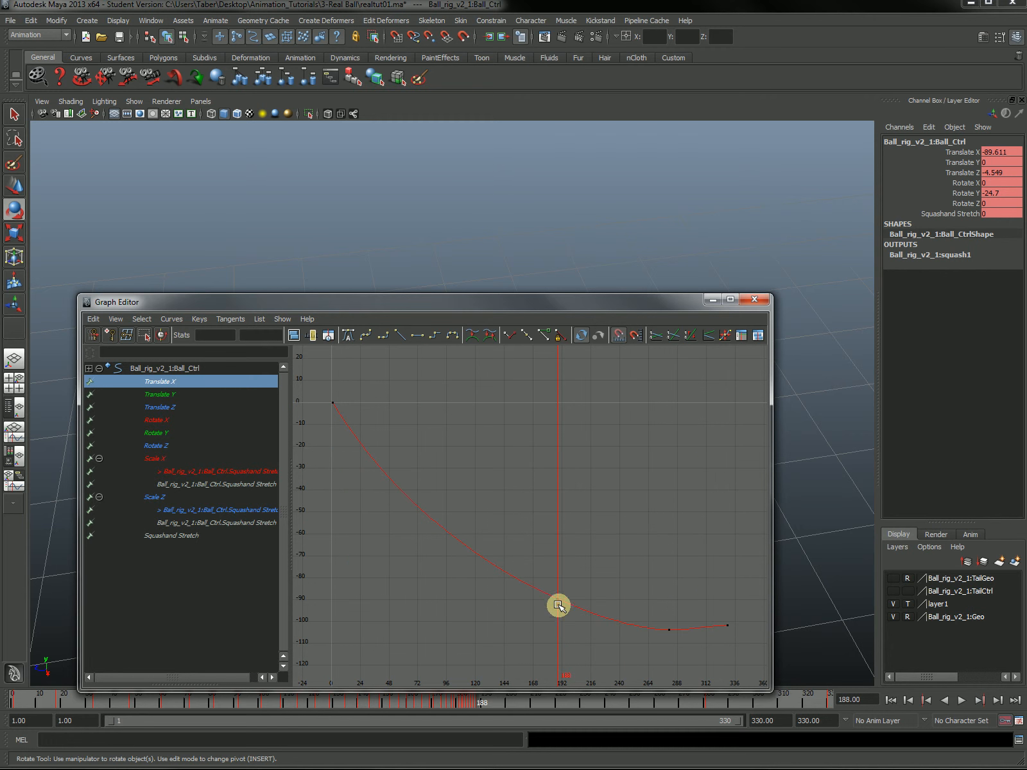
{"action": "left_click_drag", "start_coordinate": [590, 640], "coordinate": [597, 640]}
{"action": "left_click", "coordinate": [595, 573]}
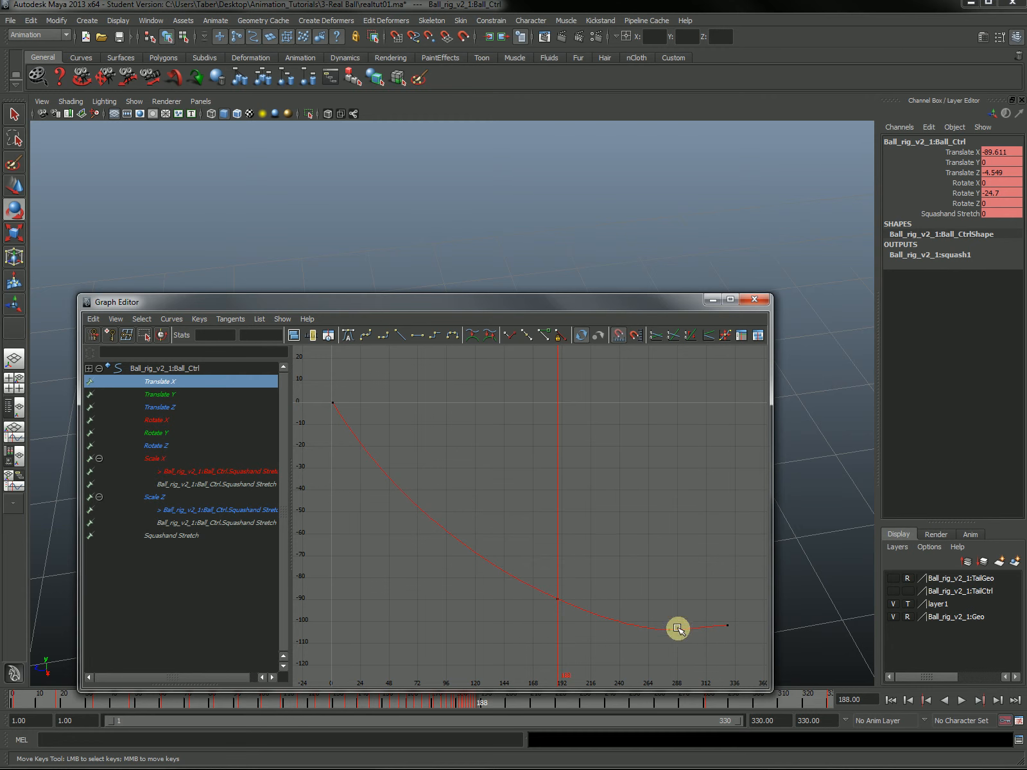
- Minimize the Graph Editor and inspect the ball in the viewport at frame 281 and at frame 330
{"action": "left_click", "coordinate": [714, 300]}
{"action": "key", "text": "f"}
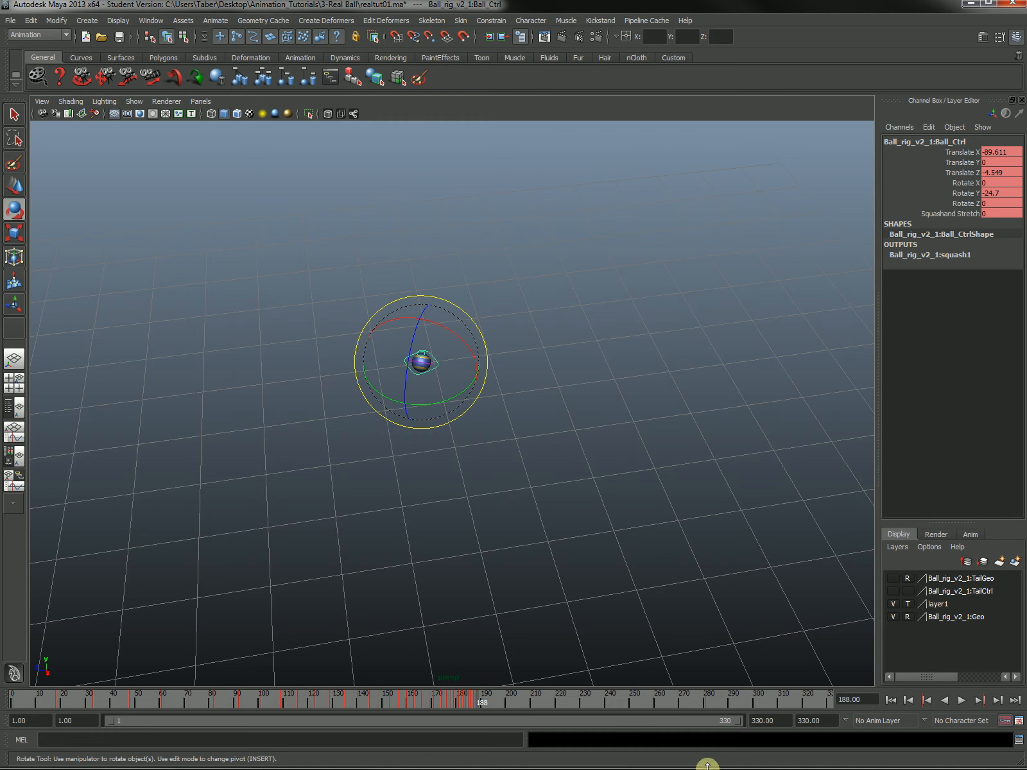
{"action": "left_click", "coordinate": [710, 699]}
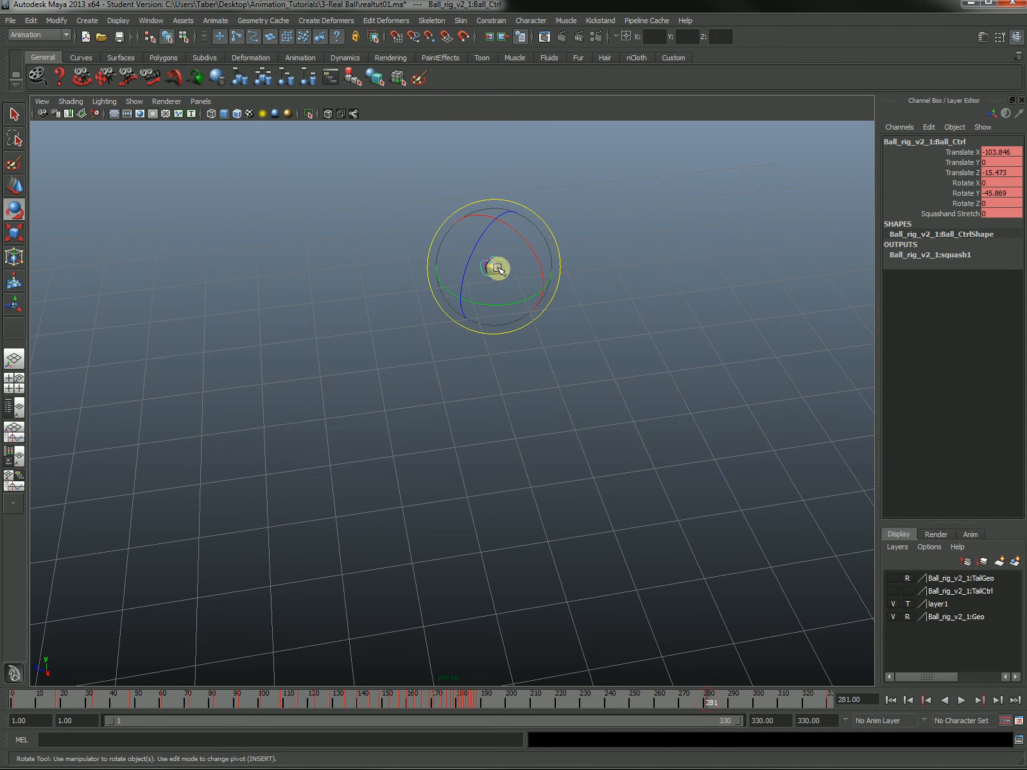
{"action": "left_click_drag", "start_coordinate": [719, 706], "coordinate": [853, 695]}
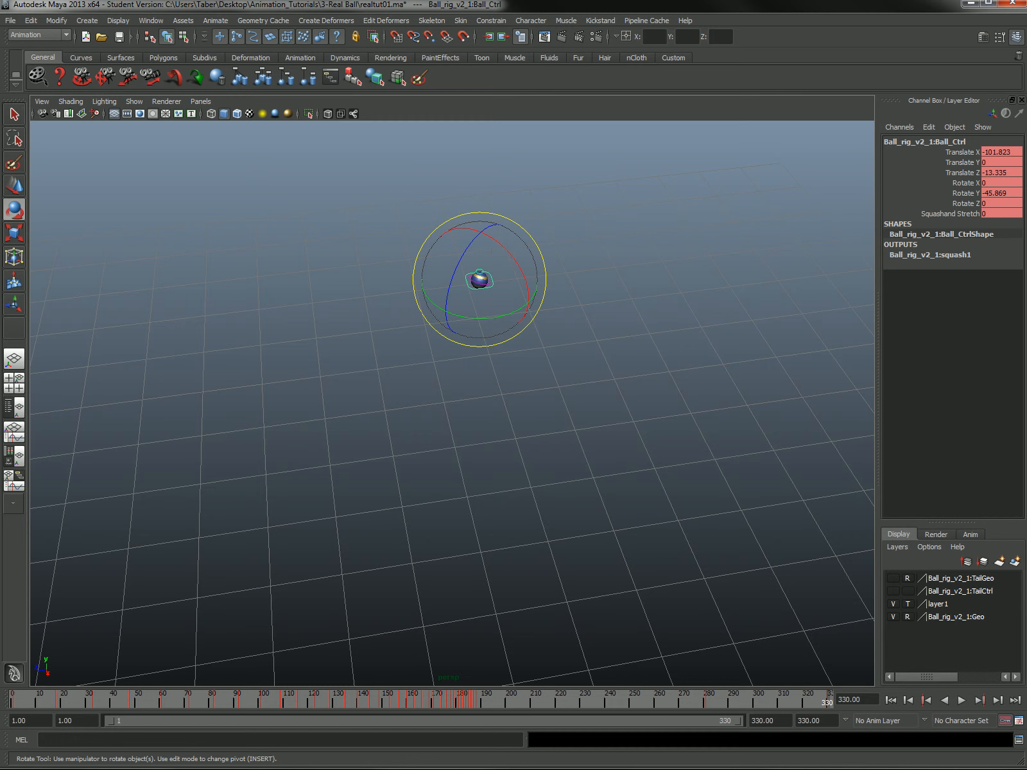
- Try rotating the ball control around Y to about -74 degrees at frame 330, and undo the rotation
{"action": "left_click", "coordinate": [562, 387]}
{"action": "left_click_drag", "start_coordinate": [489, 394], "coordinate": [559, 393], "text": "alt"}
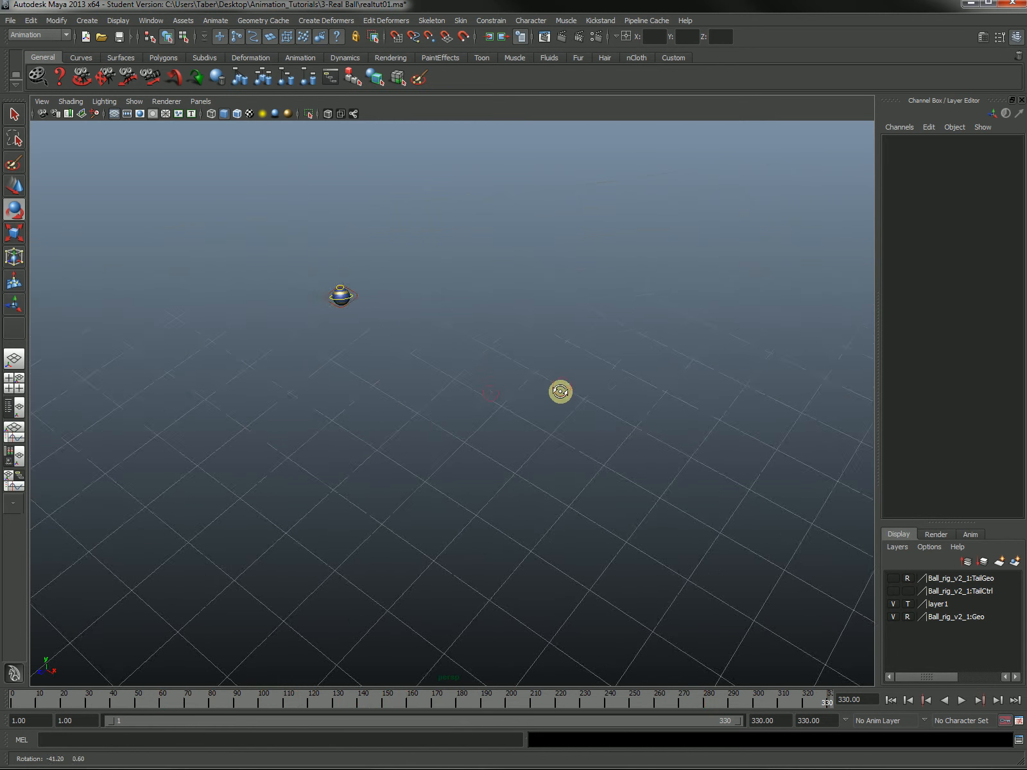
{"action": "middle_click_drag", "start_coordinate": [451, 394], "coordinate": [668, 463], "text": "alt"}
{"action": "right_click_drag", "start_coordinate": [669, 463], "coordinate": [820, 425], "text": "alt"}
{"action": "middle_click_drag", "start_coordinate": [557, 456], "coordinate": [392, 502], "text": "alt"}
{"action": "right_click_drag", "start_coordinate": [475, 500], "coordinate": [688, 475], "text": "alt"}
{"action": "left_click", "coordinate": [448, 426]}
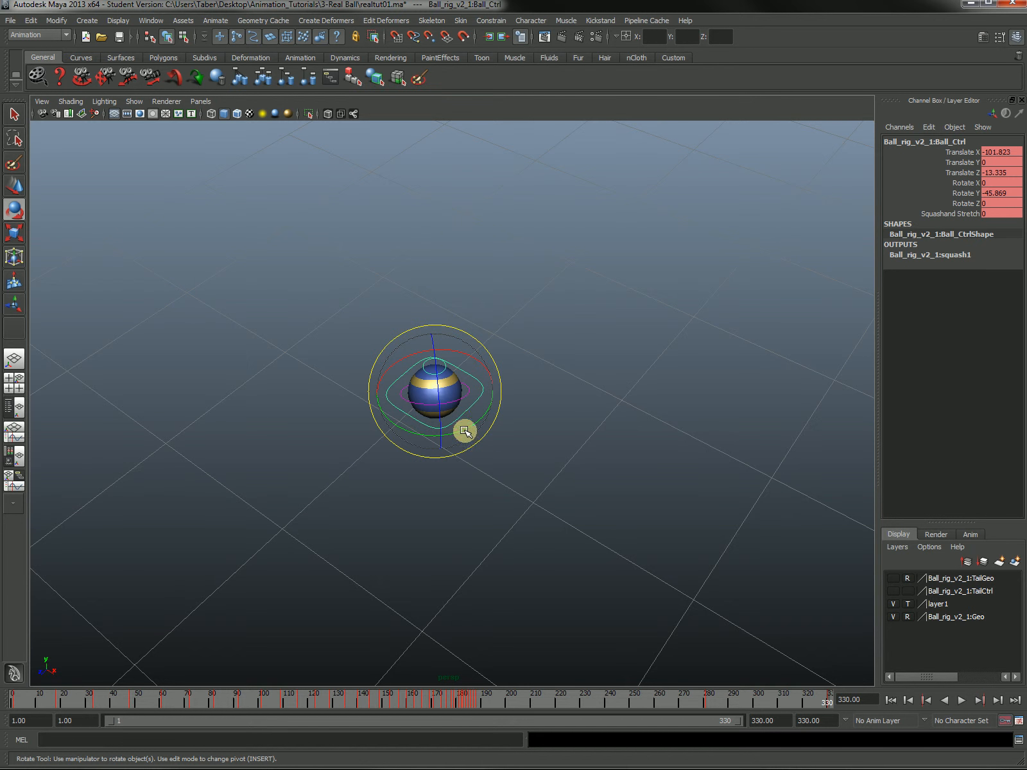
{"action": "left_click_drag", "start_coordinate": [465, 431], "coordinate": [436, 462]}
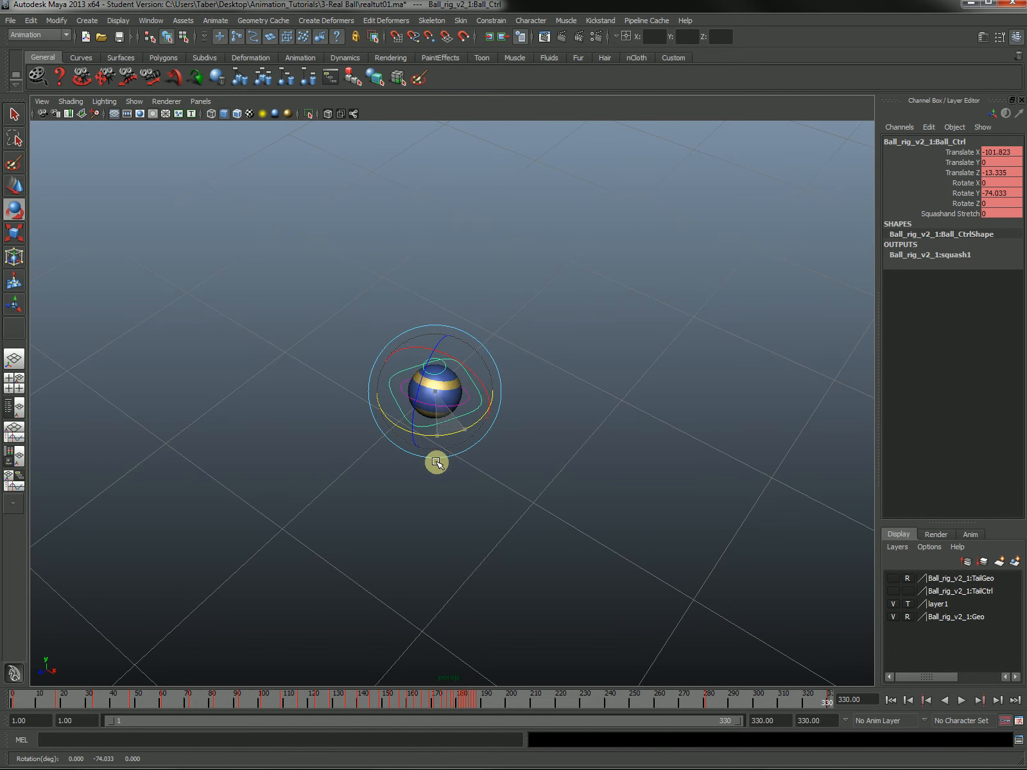
{"action": "key", "text": "ctrl+z"}
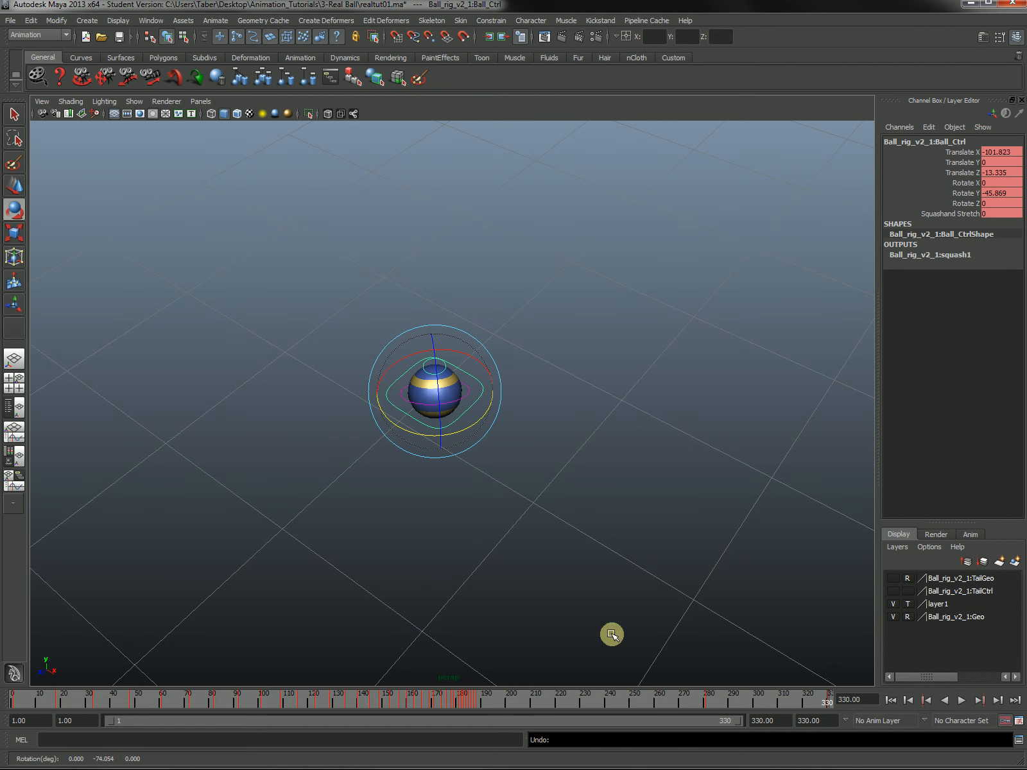
- Scrub back to frame 260 to review the ball's roll, and set the current time to frame 281
{"action": "left_click_drag", "start_coordinate": [821, 700], "coordinate": [653, 716]}
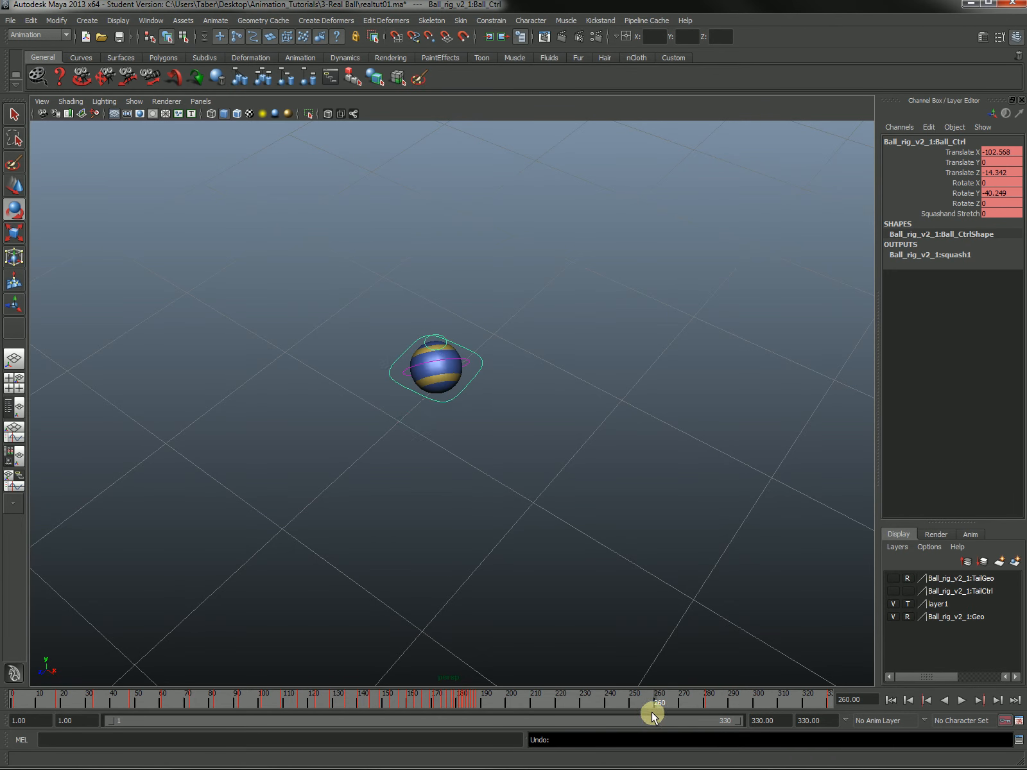
{"action": "key", "text": "e"}
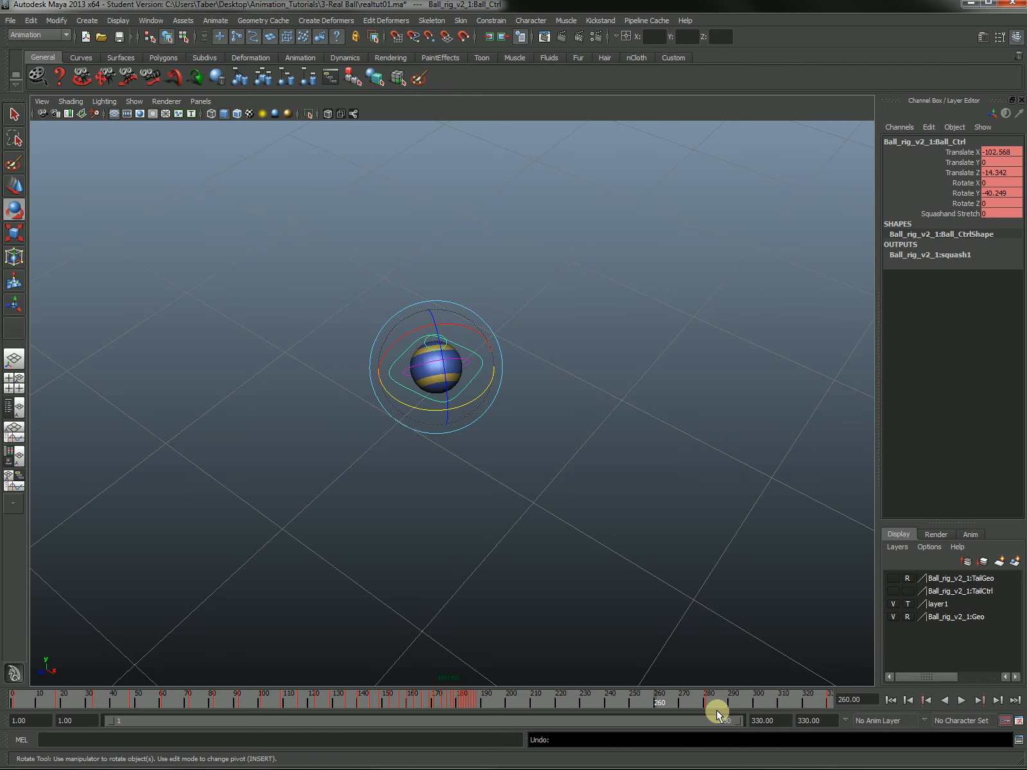
{"action": "left_click_drag", "start_coordinate": [686, 703], "coordinate": [709, 719]}
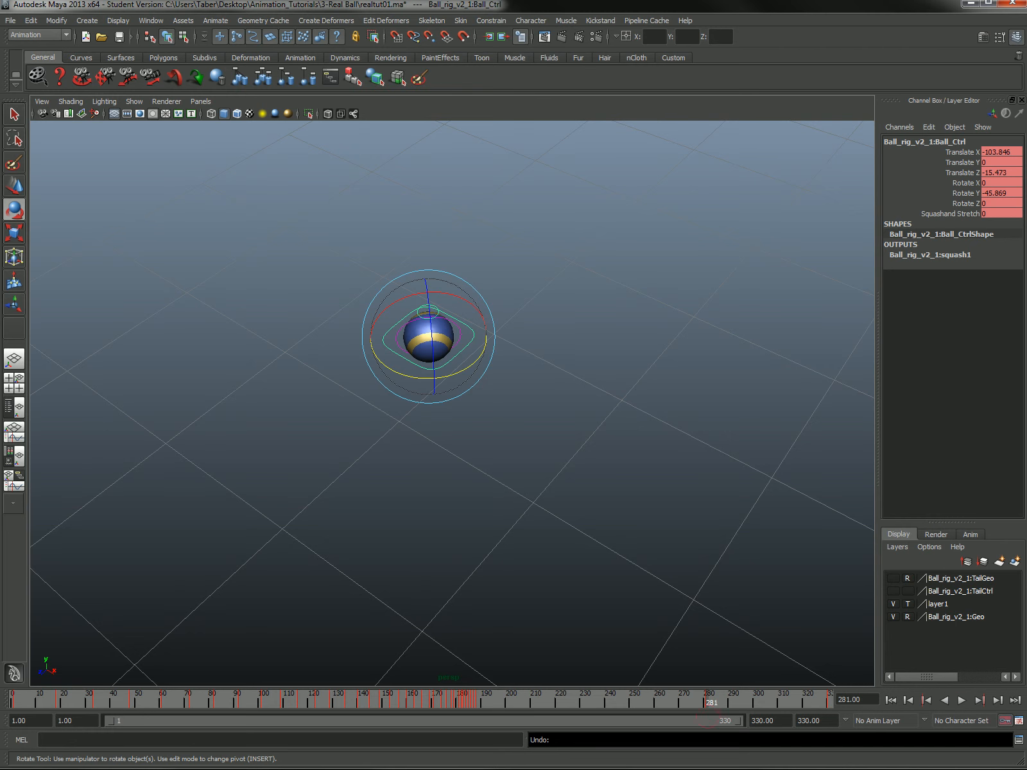
- Reopen the Graph Editor, select the Translate Z key at frame 281 and examine its tangents up close
{"action": "key", "text": "alt+Tab"}
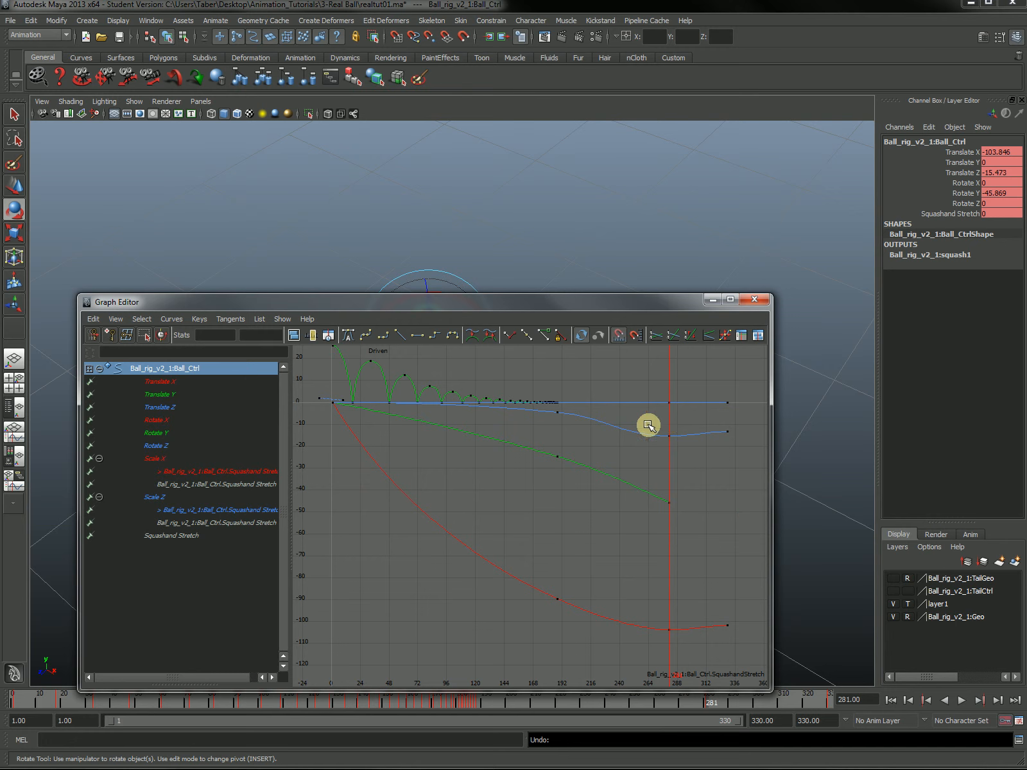
{"action": "left_click_drag", "start_coordinate": [649, 425], "coordinate": [682, 456]}
{"action": "key", "text": "f"}
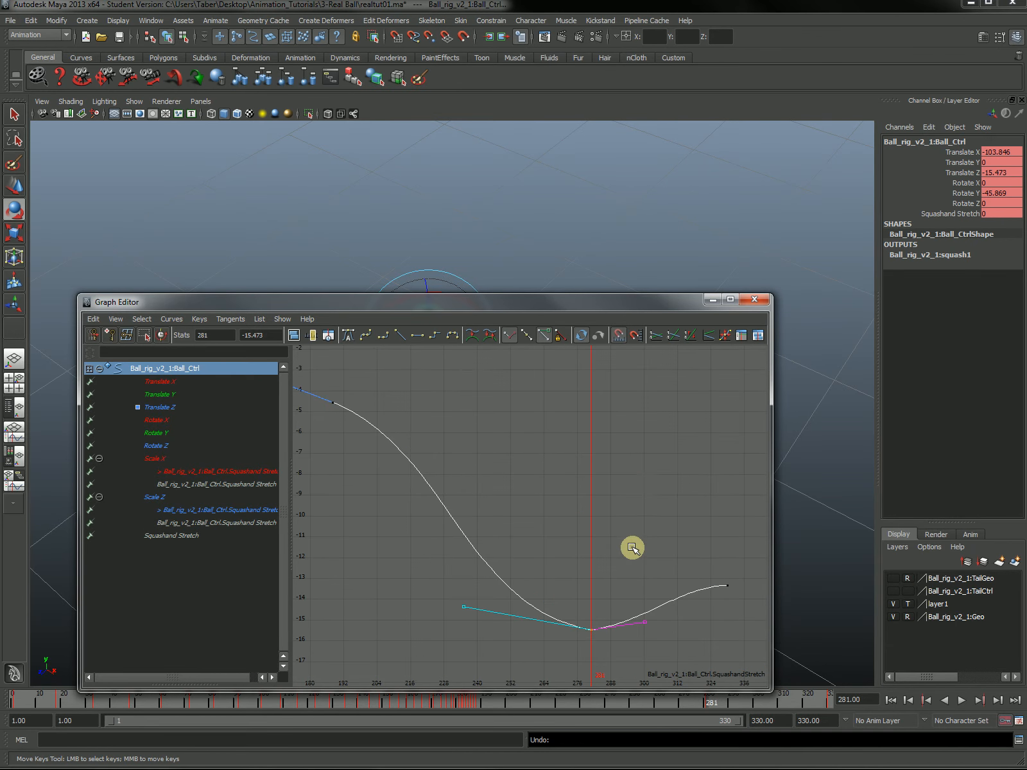
{"action": "right_click_drag", "start_coordinate": [633, 547], "coordinate": [630, 582], "text": "alt"}
{"action": "middle_click_drag", "start_coordinate": [655, 628], "coordinate": [590, 450], "text": "alt"}
{"action": "right_click_drag", "start_coordinate": [575, 526], "coordinate": [521, 558], "text": "alt"}
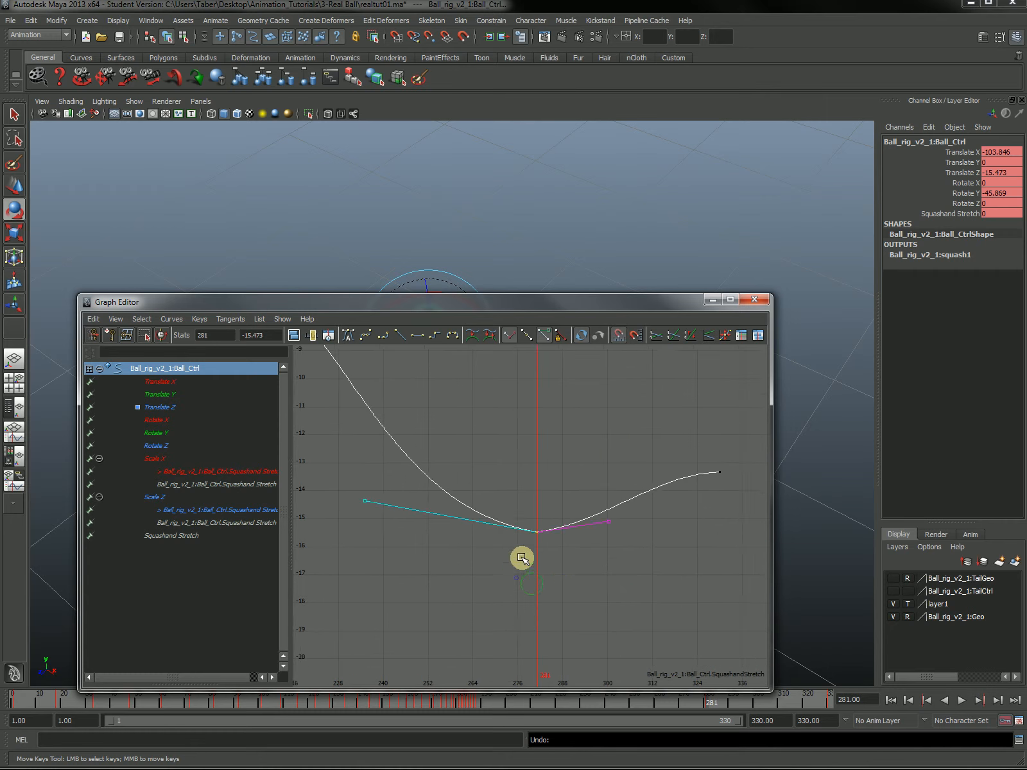
{"action": "middle_click_drag", "start_coordinate": [521, 559], "coordinate": [521, 624], "text": "alt"}
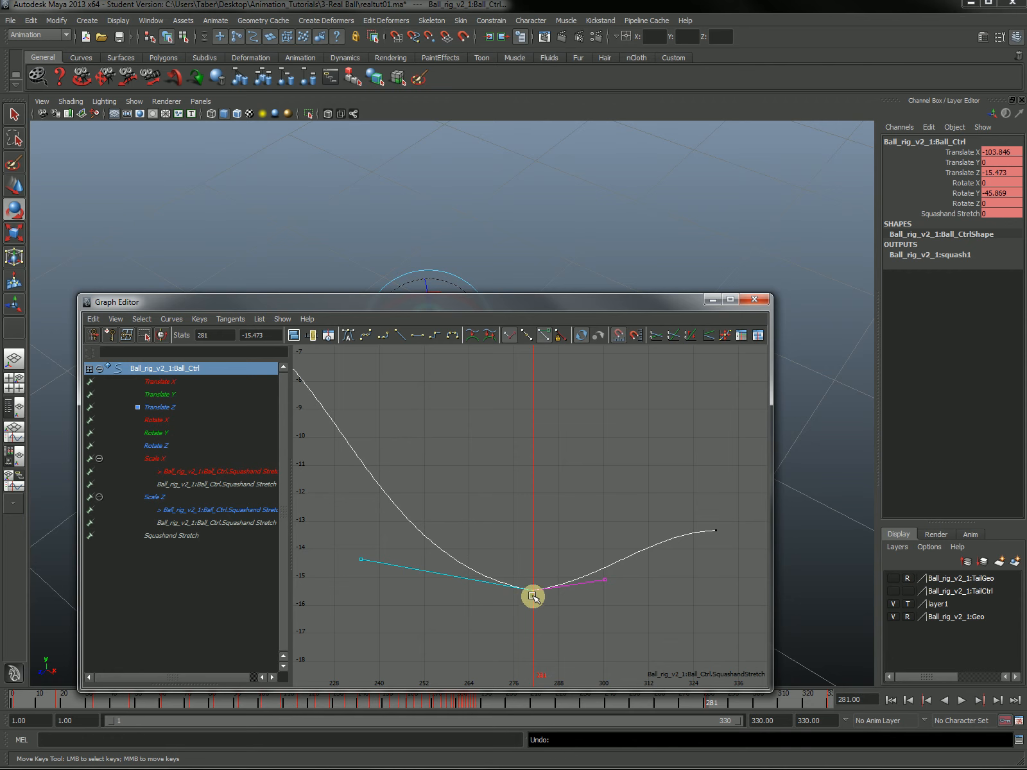
{"action": "right_click_drag", "start_coordinate": [505, 581], "coordinate": [579, 599], "text": "alt"}
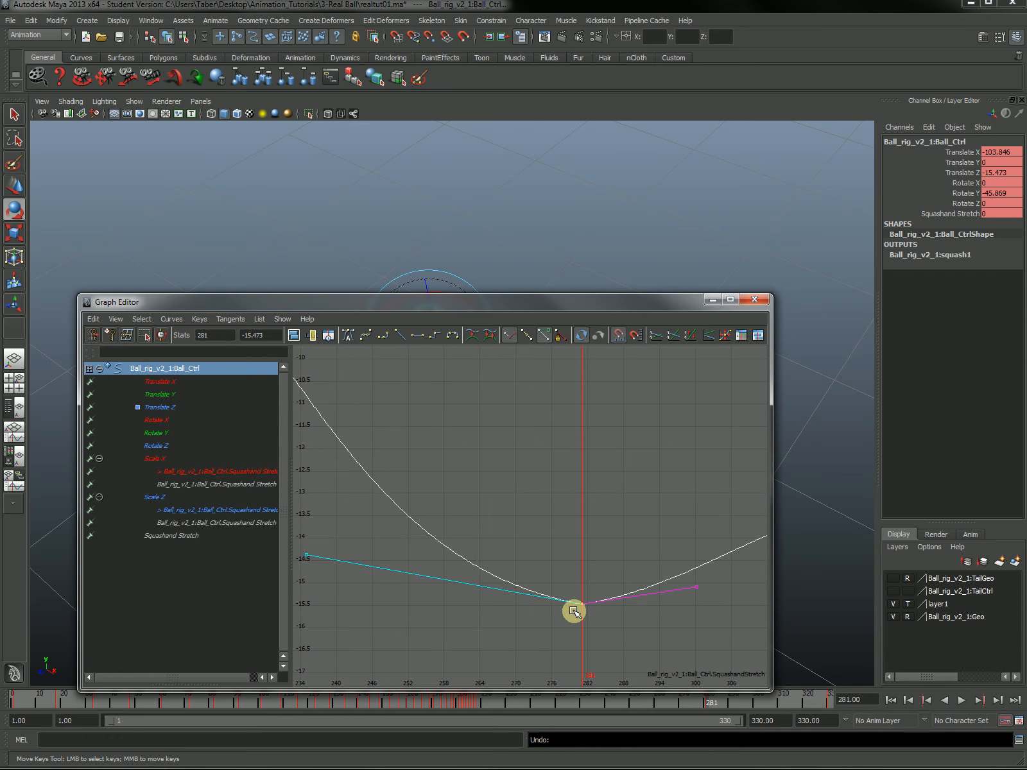
{"action": "right_click_drag", "start_coordinate": [573, 611], "coordinate": [506, 606], "text": "alt"}
- Select the Translate X key at frame 281 and examine the curve's shape around it
{"action": "left_click_drag", "start_coordinate": [511, 611], "coordinate": [529, 658]}
{"action": "key", "text": "f"}
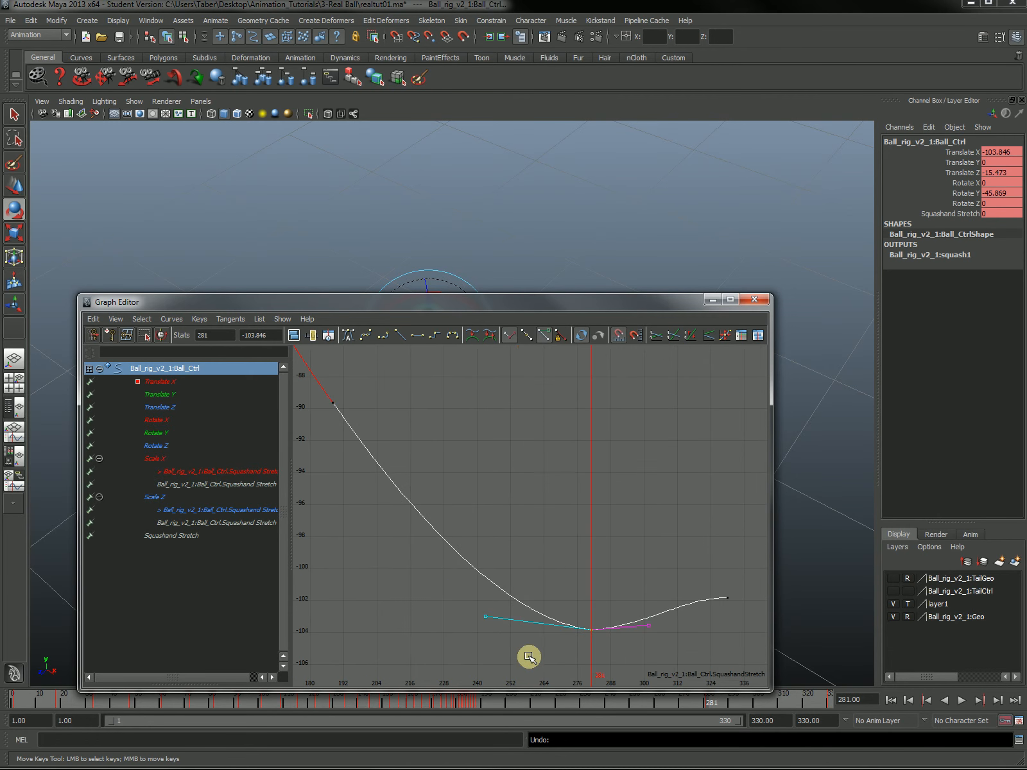
{"action": "right_click_drag", "start_coordinate": [561, 662], "coordinate": [532, 556], "text": "alt"}
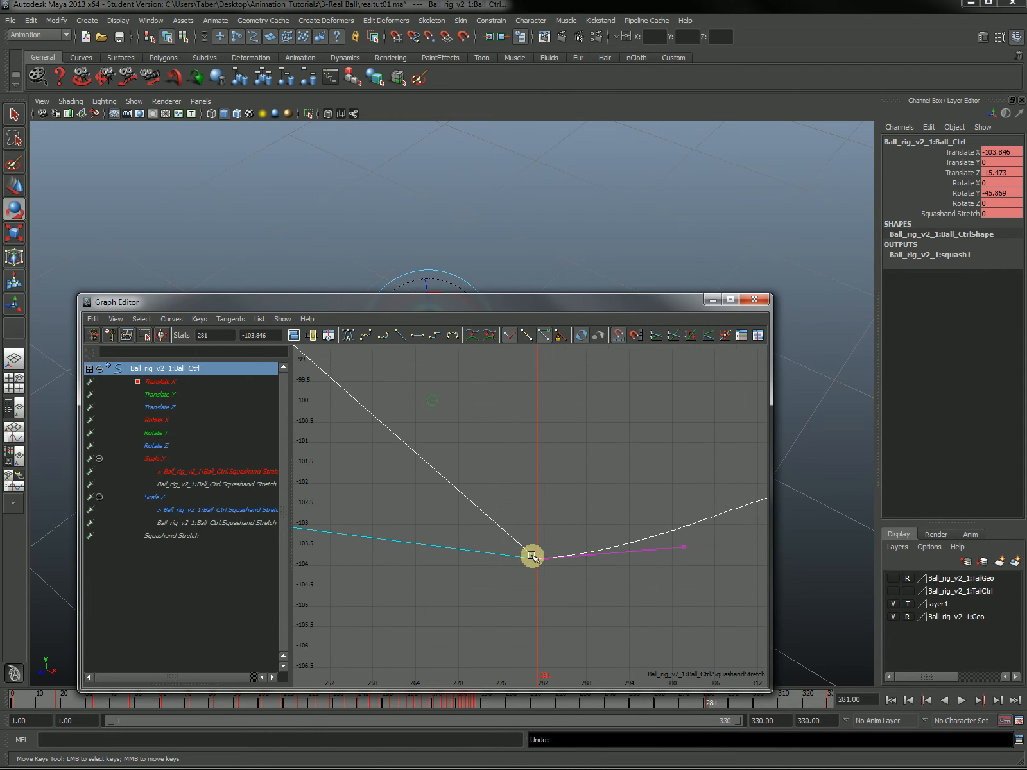
{"action": "right_click_drag", "start_coordinate": [471, 504], "coordinate": [495, 511], "text": "alt"}
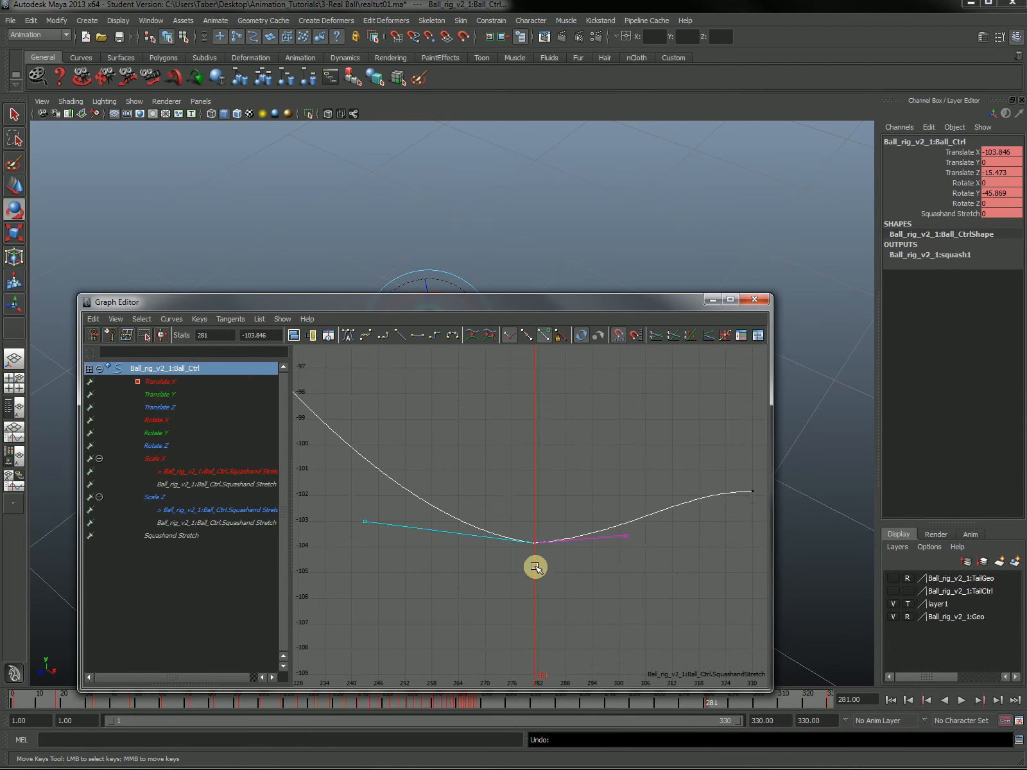
- Select the frame 330 keys on the Translate X and Translate Z curves, examine the curve ends, and minimize the Graph Editor
{"action": "middle_click_drag", "start_coordinate": [655, 473], "coordinate": [481, 545], "text": "alt"}
{"action": "left_click_drag", "start_coordinate": [528, 545], "coordinate": [636, 631]}
{"action": "middle_click_drag", "start_coordinate": [679, 467], "coordinate": [681, 652], "text": "alt"}
{"action": "middle_click_drag", "start_coordinate": [611, 451], "coordinate": [605, 527], "text": "alt"}
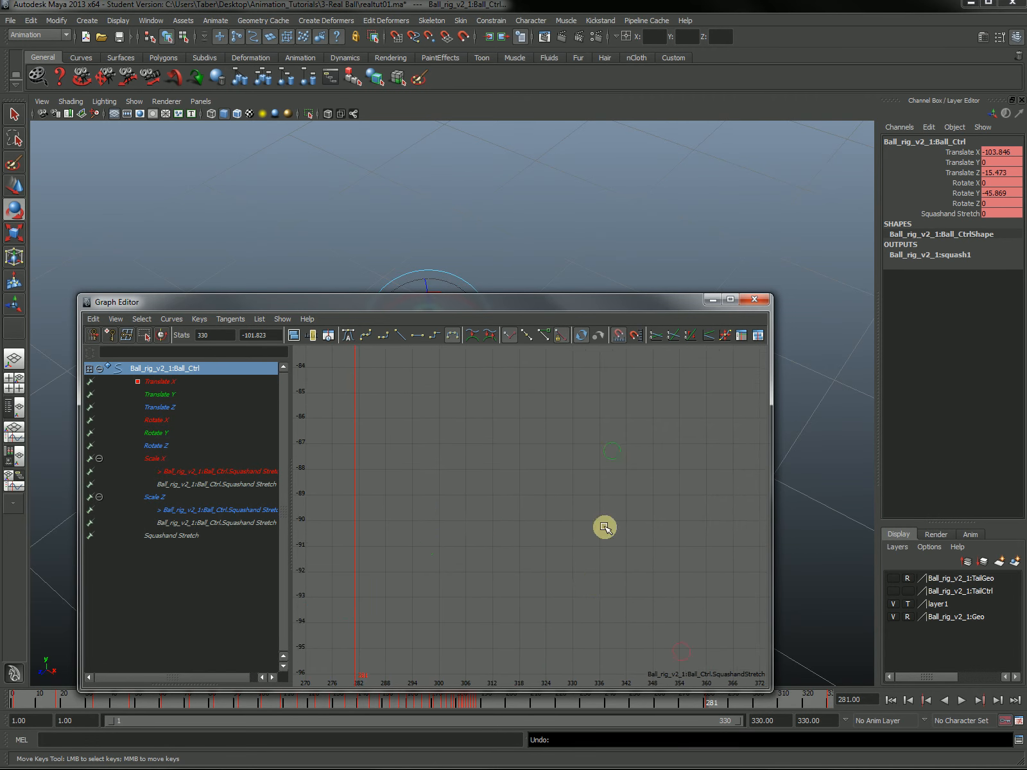
{"action": "middle_click_drag", "start_coordinate": [594, 376], "coordinate": [586, 578], "text": "alt"}
{"action": "right_click_drag", "start_coordinate": [577, 527], "coordinate": [489, 516], "text": "alt"}
{"action": "middle_click_drag", "start_coordinate": [603, 436], "coordinate": [603, 615], "text": "alt"}
{"action": "middle_click_drag", "start_coordinate": [572, 453], "coordinate": [531, 534], "text": "alt"}
{"action": "left_click", "coordinate": [532, 521]}
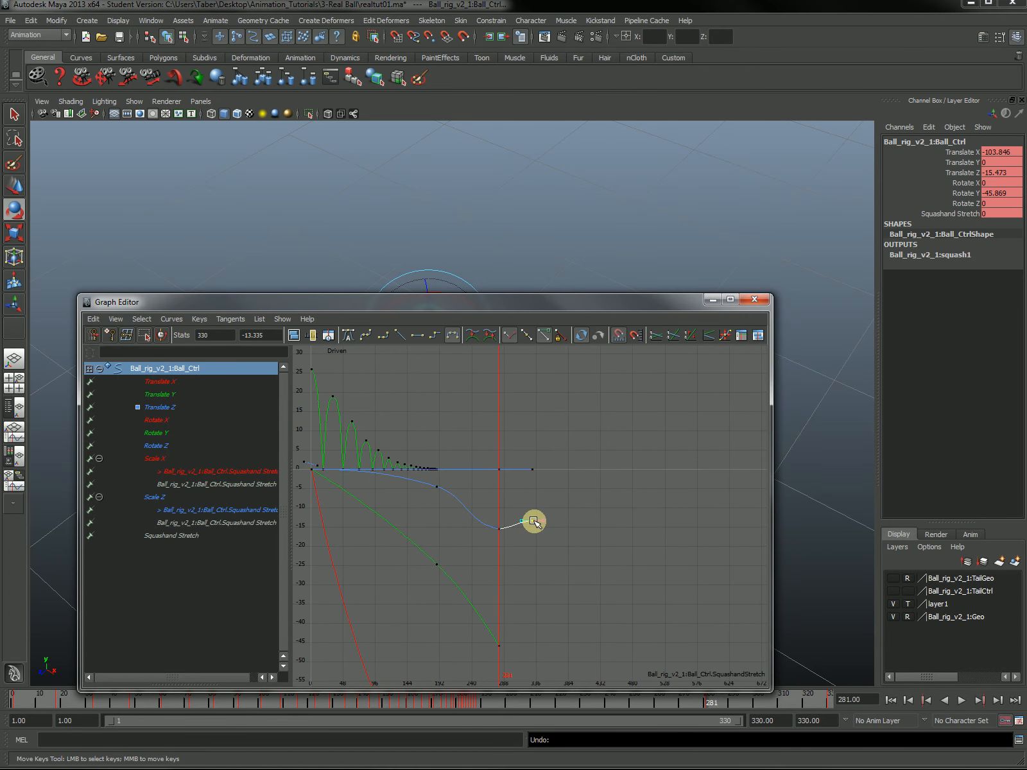
{"action": "left_click", "coordinate": [712, 301]}
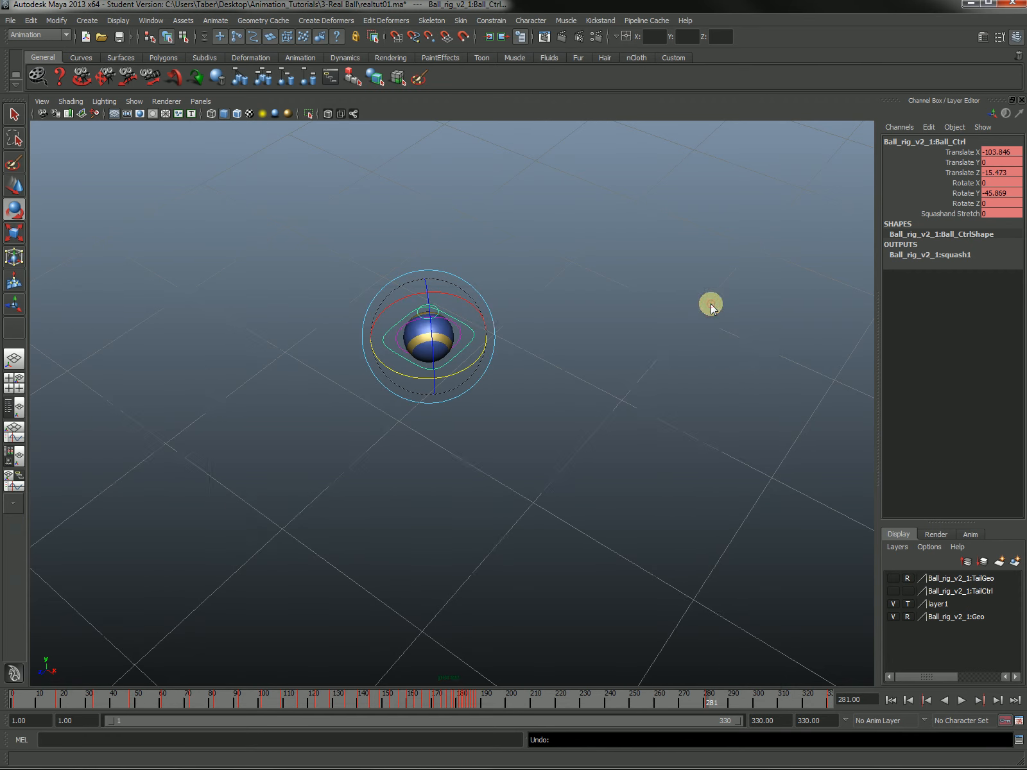
- Inspect the ball at frame 281 from several angles and scrub through the animation back to the first bounces
{"action": "mouse_move", "coordinate": [709, 695]}
{"action": "left_mouse_down"}
{"action": "mouse_move", "coordinate": [427, 724]}
{"action": "mouse_move", "coordinate": [559, 709]}
{"action": "mouse_move", "coordinate": [686, 722]}
{"action": "mouse_move", "coordinate": [709, 714]}
{"action": "left_mouse_up"}
{"action": "key", "text": "e"}
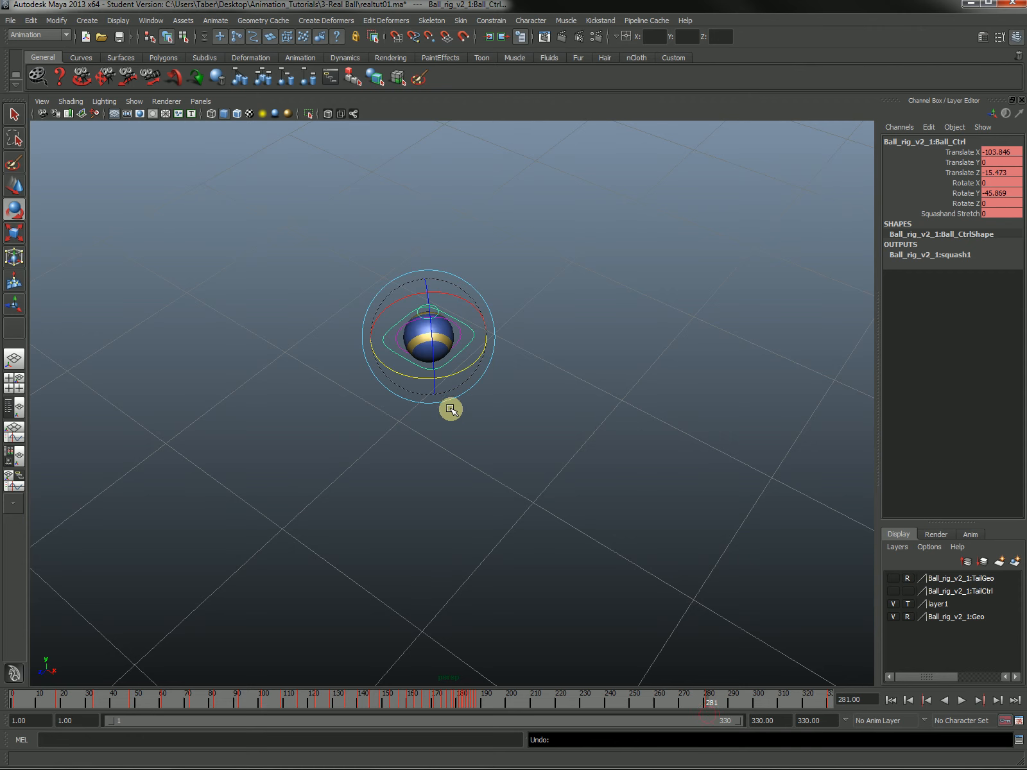
{"action": "left_click_drag", "start_coordinate": [464, 427], "coordinate": [505, 427], "text": "alt"}
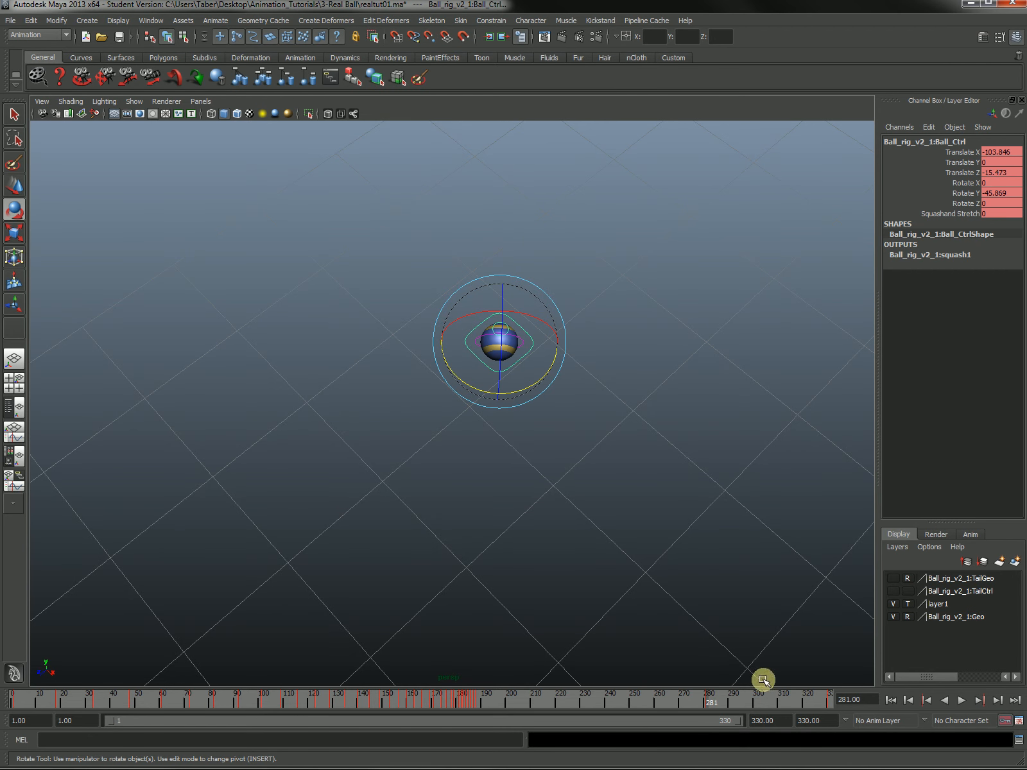
{"action": "left_click_drag", "start_coordinate": [633, 565], "coordinate": [606, 486], "text": "alt"}
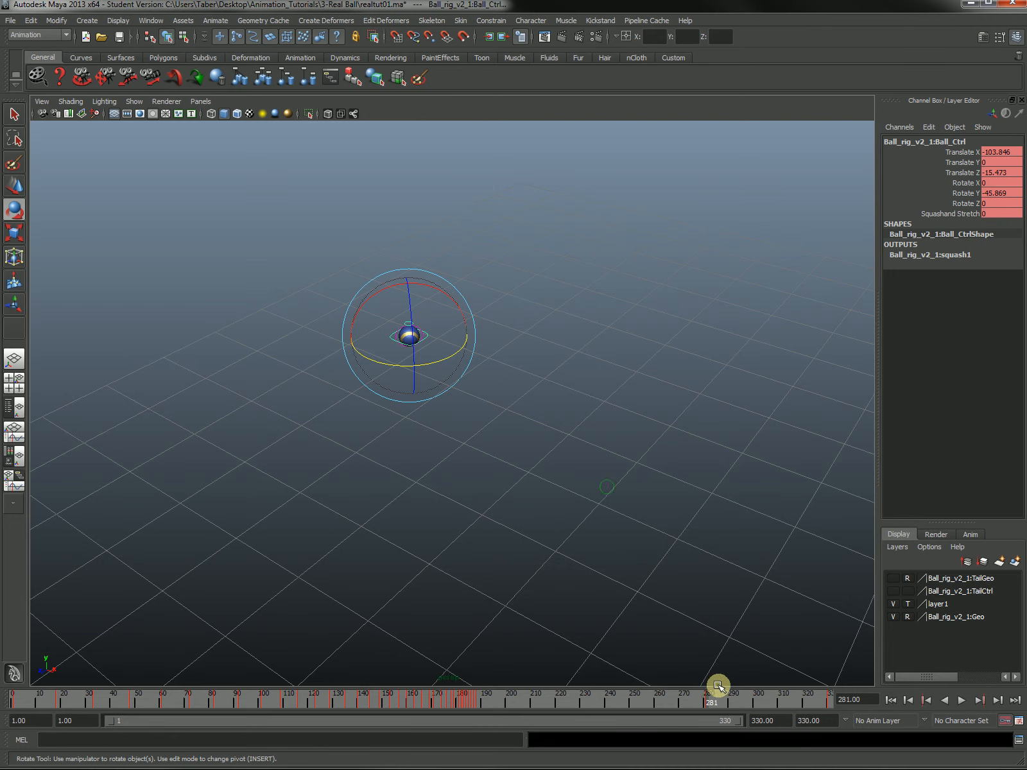
{"action": "left_click_drag", "start_coordinate": [708, 702], "coordinate": [751, 724]}
{"action": "left_click_drag", "start_coordinate": [843, 722], "coordinate": [207, 702]}
{"action": "left_click_drag", "start_coordinate": [516, 572], "coordinate": [36, 706], "text": "alt"}
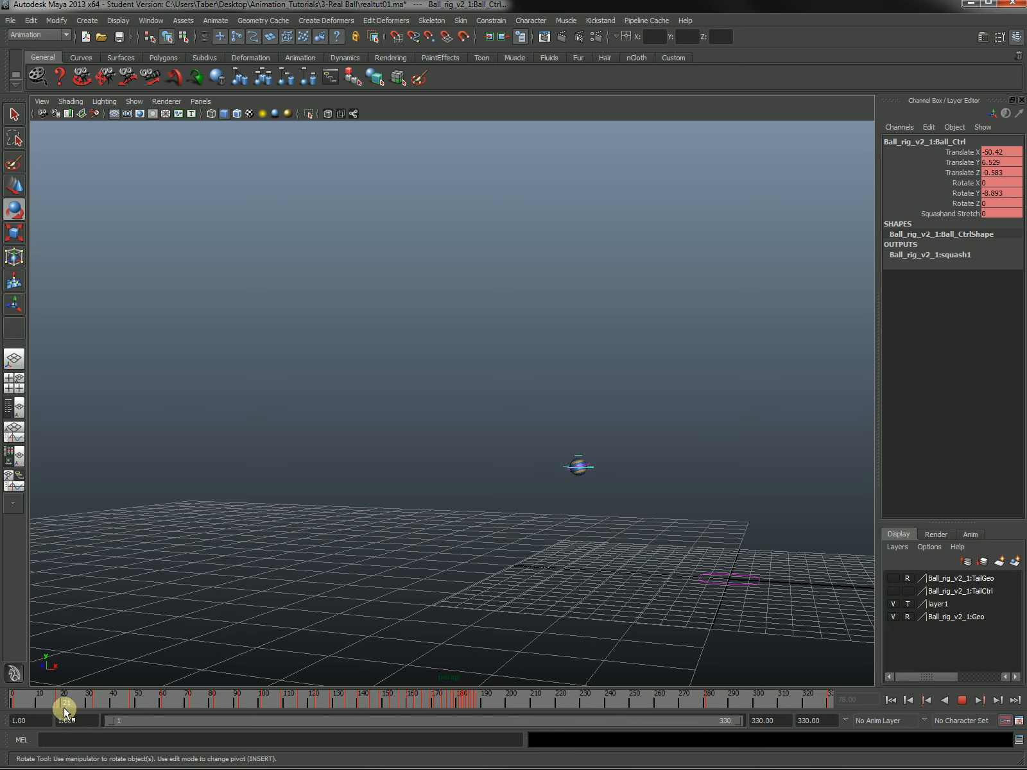
- At frame 17, set the ball control's Squashand Stretch to 2 to stretch the ball before its first ground contact
{"action": "left_click_drag", "start_coordinate": [55, 710], "coordinate": [52, 709]}
{"action": "scroll", "coordinate": [603, 538], "scroll_direction": "up", "scroll_amount": 5}
{"action": "middle_click_drag", "start_coordinate": [645, 580], "coordinate": [489, 400], "text": "alt"}
{"action": "left_click_drag", "start_coordinate": [489, 399], "coordinate": [513, 478], "text": "alt"}
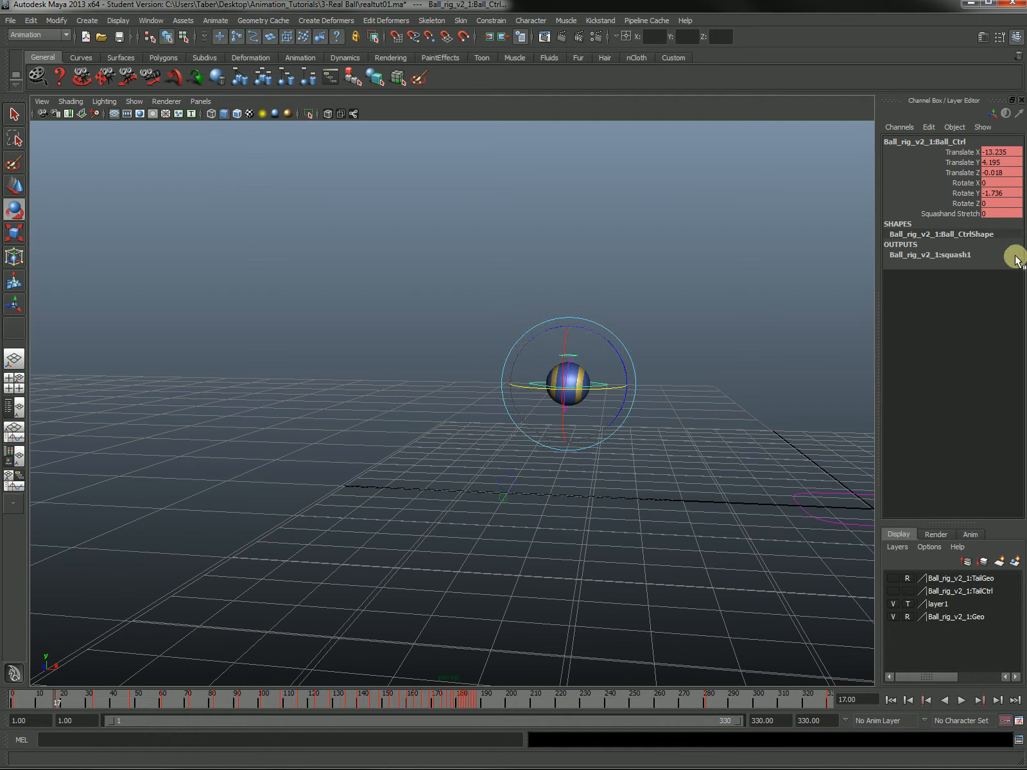
{"action": "left_click", "coordinate": [950, 214]}
{"action": "middle_click_drag", "start_coordinate": [774, 372], "coordinate": [772, 392]}
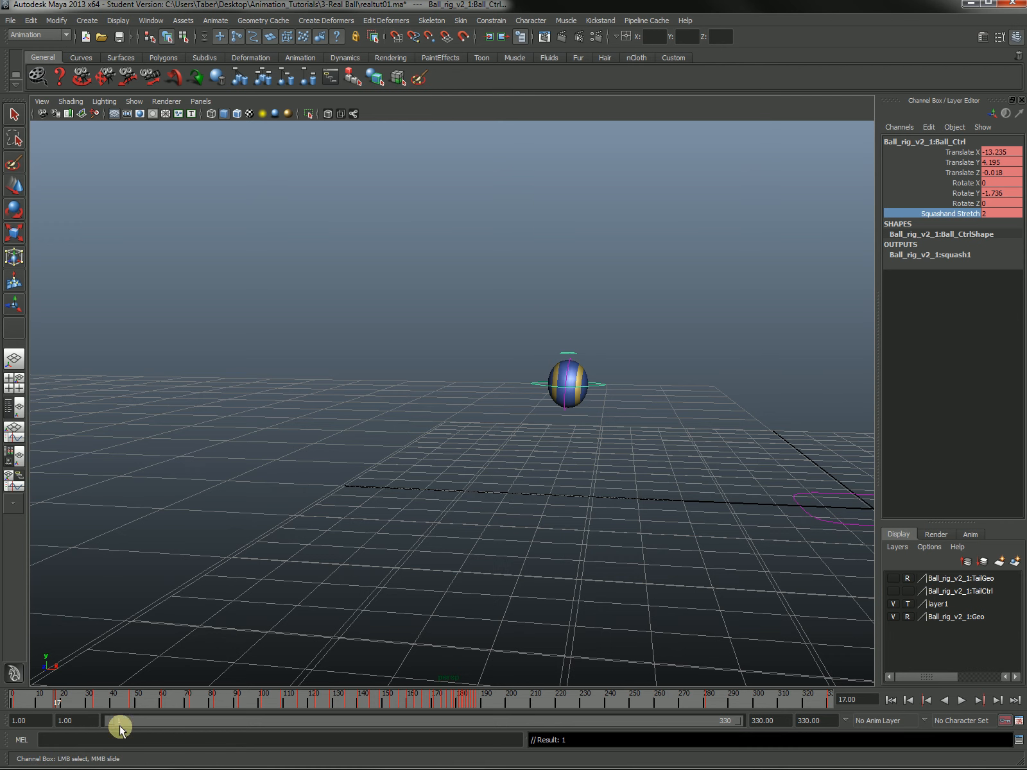
- At frame 18, set the ball control's Squashand Stretch to about -1 to squash the ball at ground contact
{"action": "left_click", "coordinate": [56, 697]}
{"action": "left_click", "coordinate": [59, 695]}
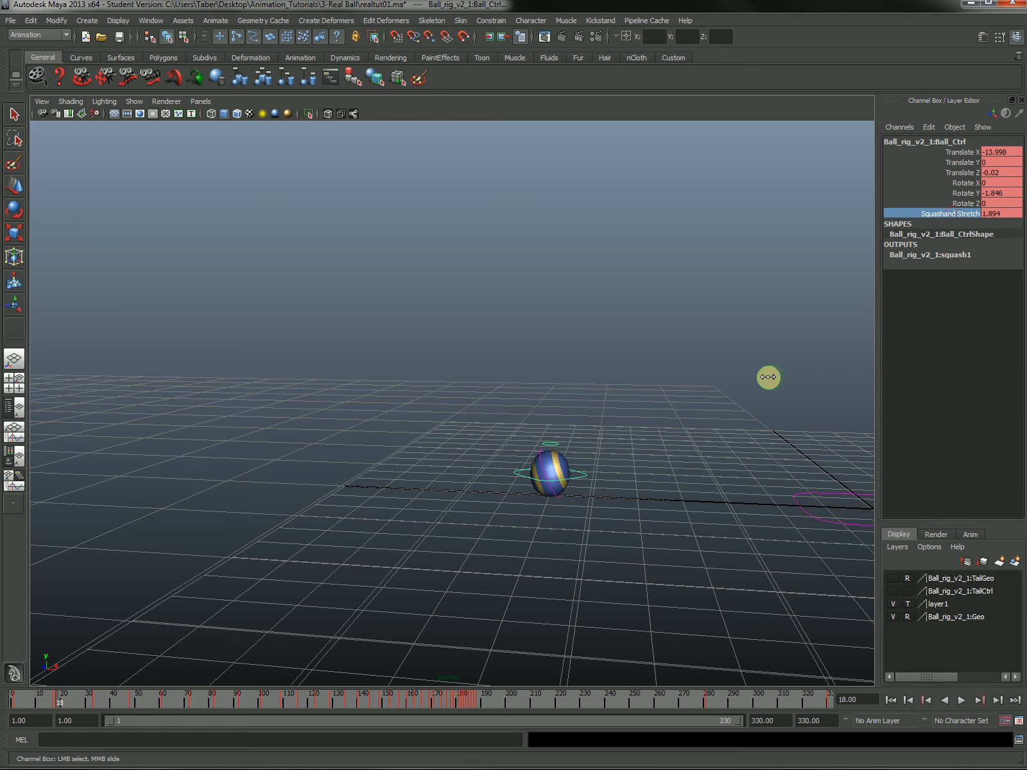
{"action": "middle_click_drag", "start_coordinate": [768, 376], "coordinate": [755, 381]}
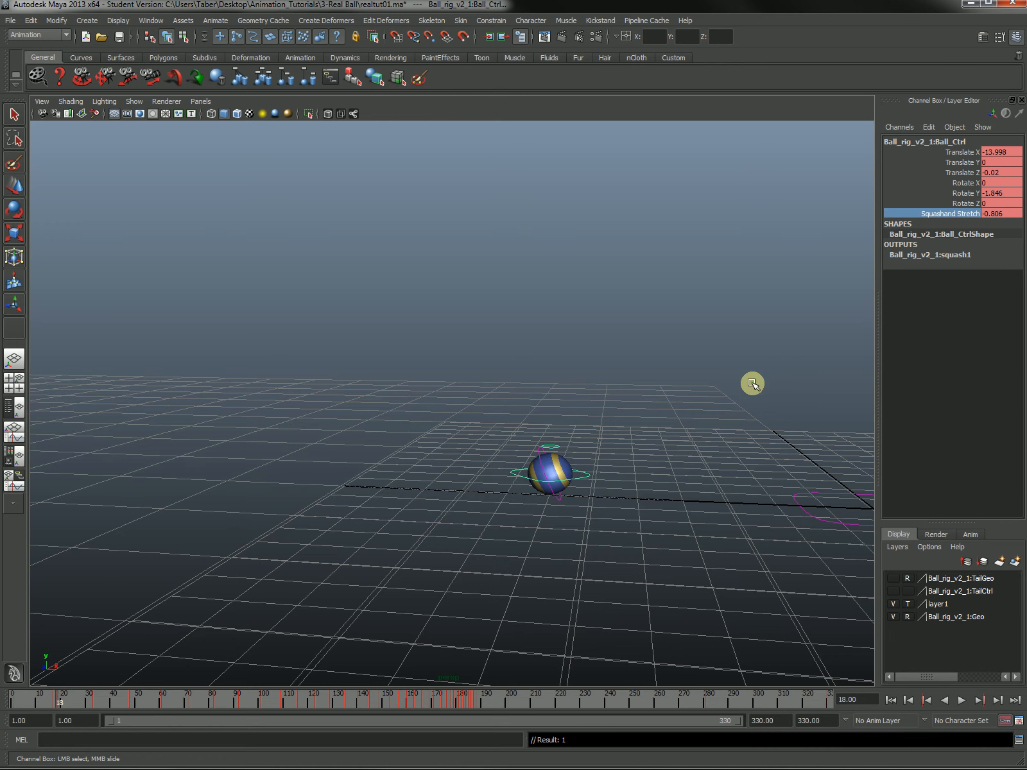
{"action": "left_click_drag", "start_coordinate": [603, 541], "coordinate": [591, 556], "text": "alt"}
{"action": "right_click_drag", "start_coordinate": [577, 475], "coordinate": [622, 491], "text": "alt"}
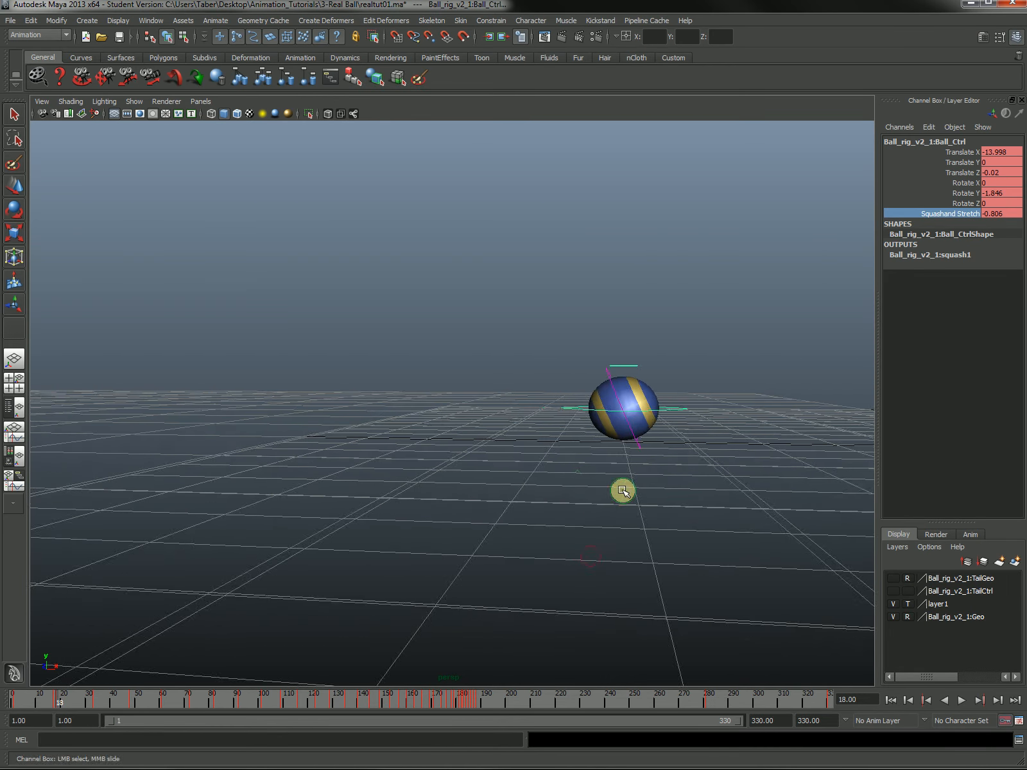
{"action": "left_click_drag", "start_coordinate": [578, 509], "coordinate": [582, 506], "text": "alt"}
{"action": "middle_click_drag", "start_coordinate": [514, 526], "coordinate": [585, 506], "text": "alt"}
{"action": "right_click_drag", "start_coordinate": [584, 506], "coordinate": [605, 510], "text": "alt"}
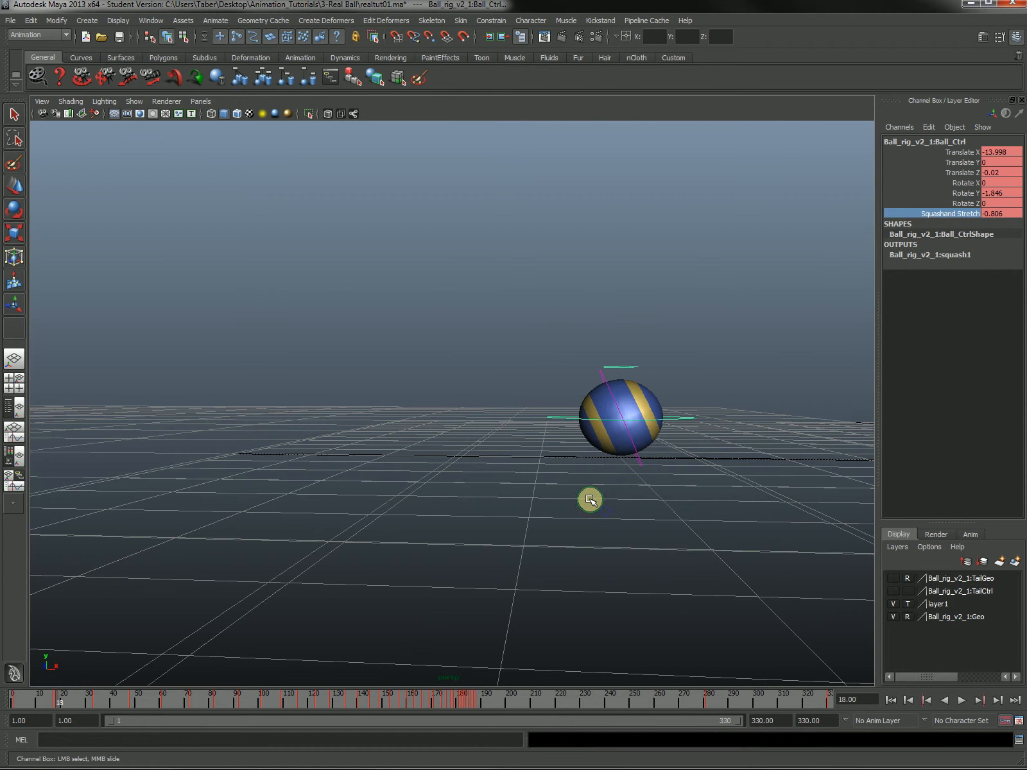
{"action": "left_click_drag", "start_coordinate": [590, 499], "coordinate": [579, 485], "text": "alt"}
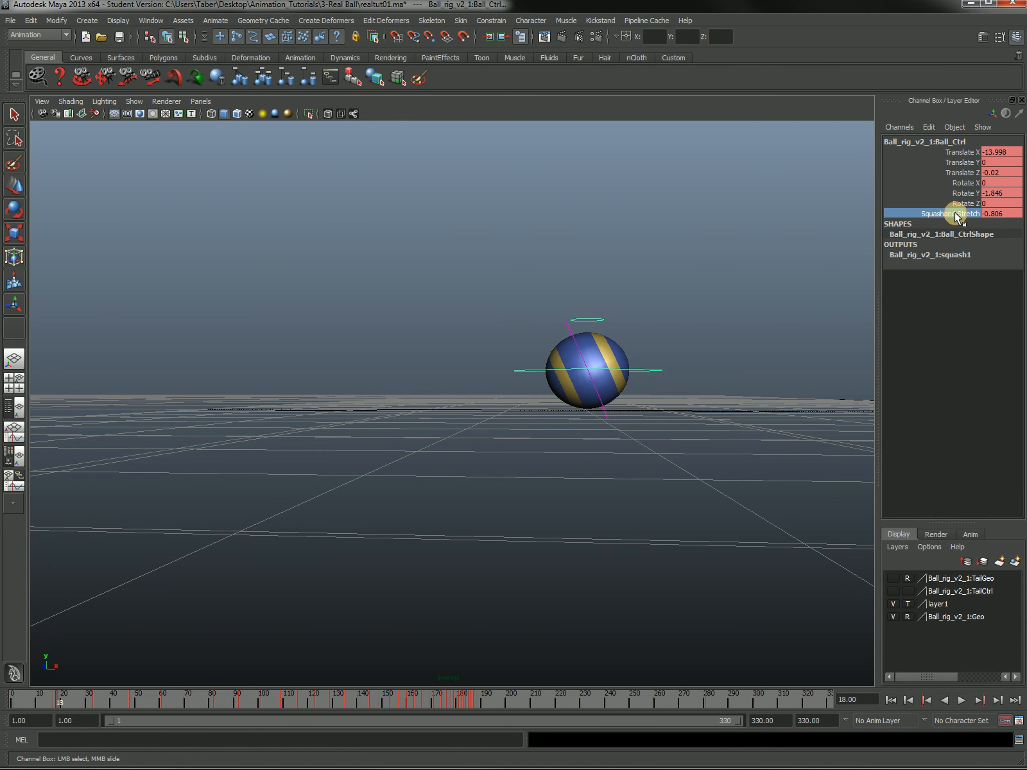
{"action": "middle_click", "coordinate": [705, 311]}
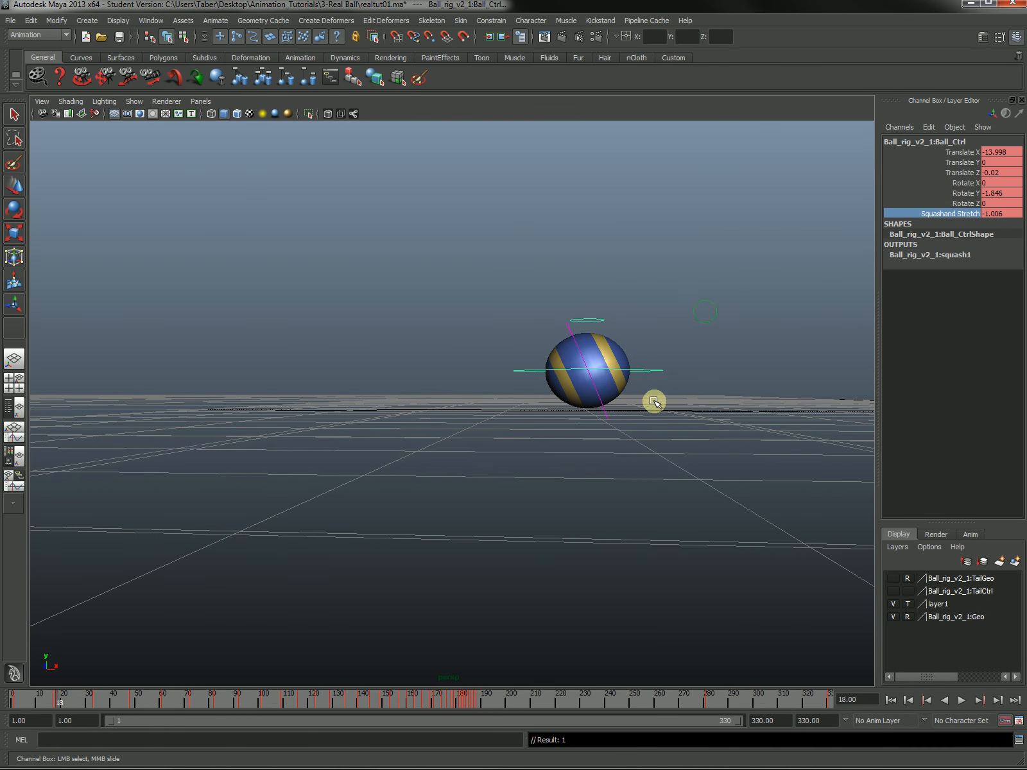
{"action": "left_click_drag", "start_coordinate": [747, 328], "coordinate": [614, 437], "text": "alt"}
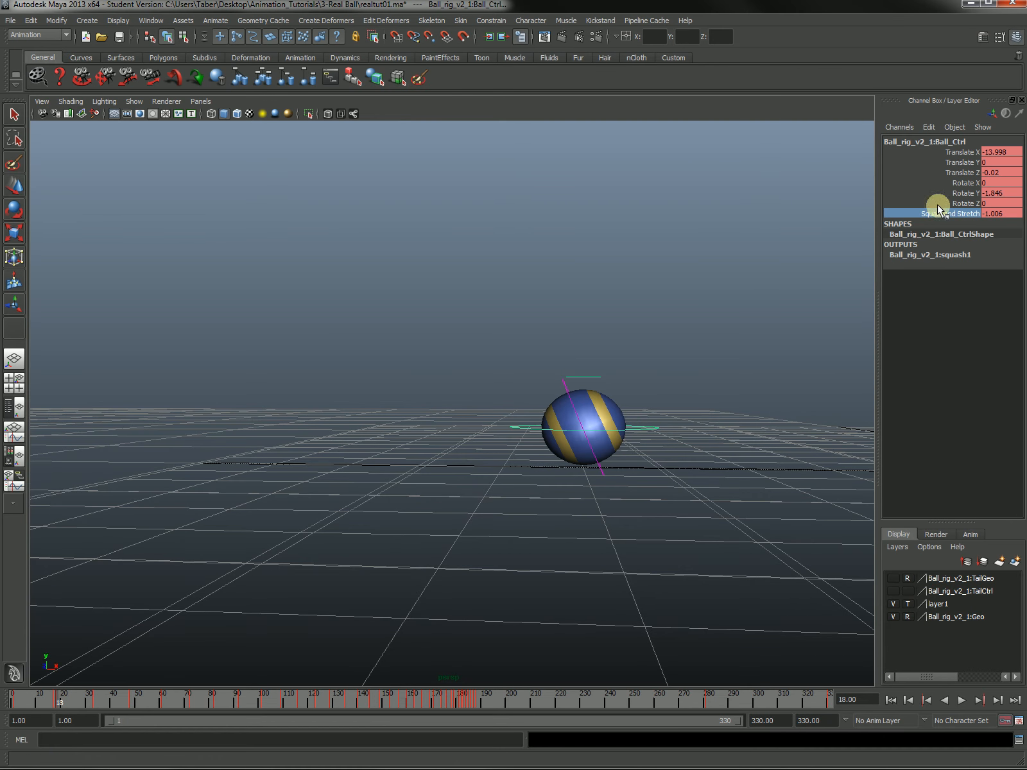
- Isolate the Translate Y curve in the Graph Editor, select its frame 18 key and move the window clear of the ball
{"action": "left_click", "coordinate": [185, 764]}
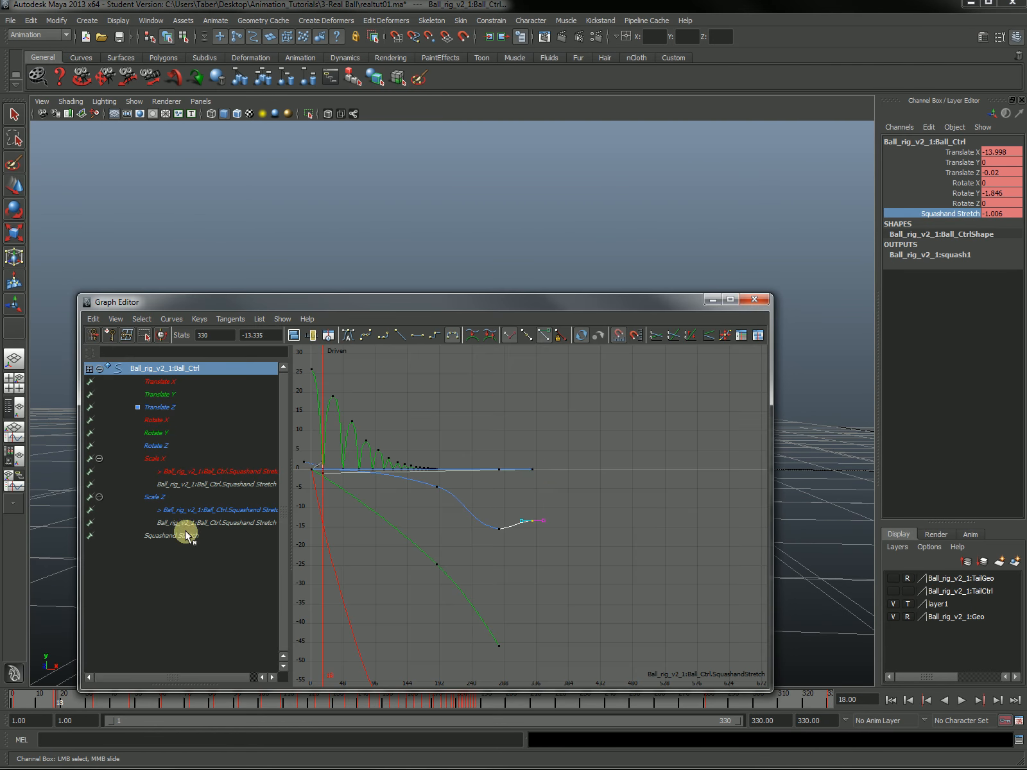
{"action": "left_click", "coordinate": [154, 394]}
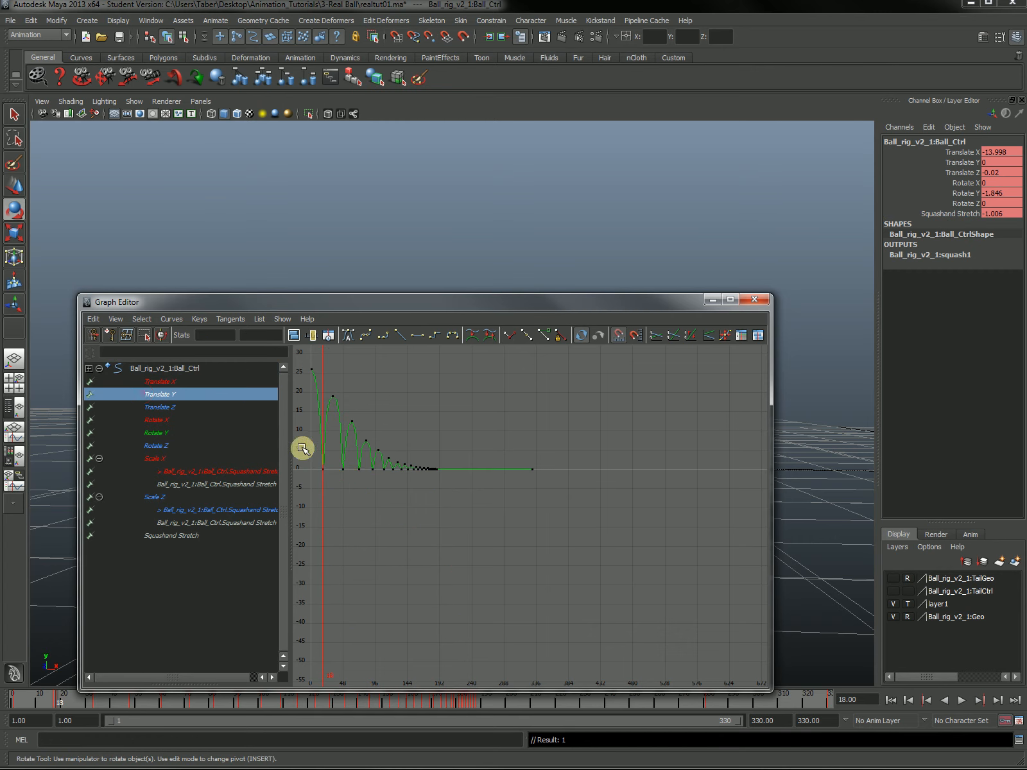
{"action": "key", "text": "f"}
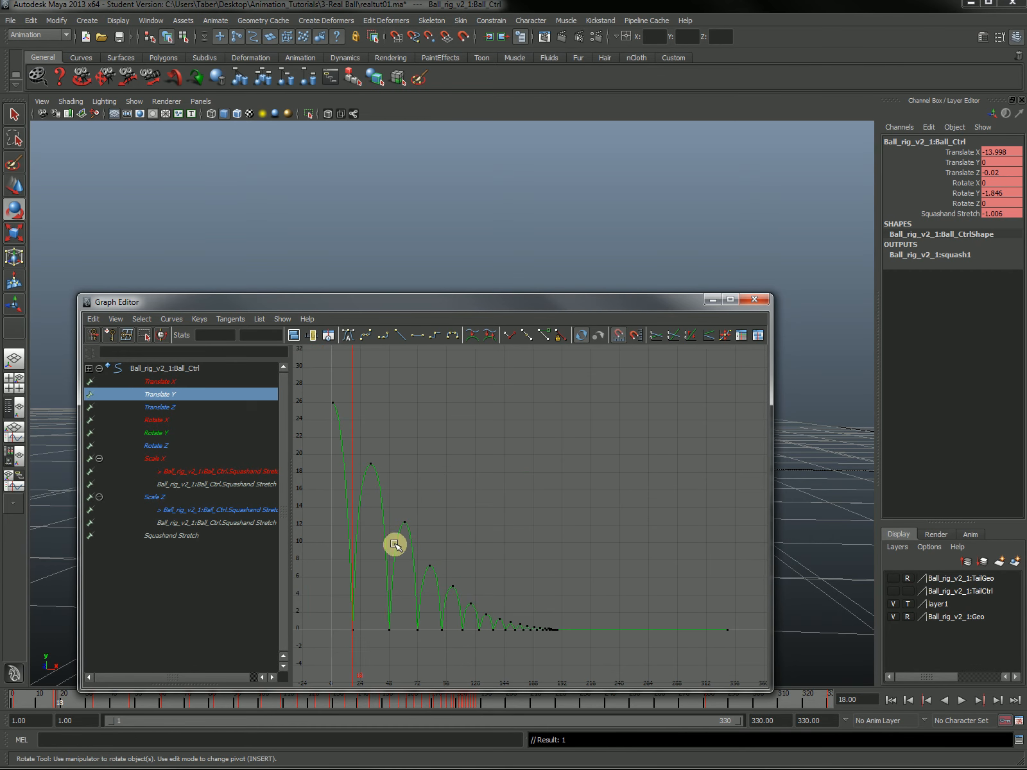
{"action": "left_click", "coordinate": [363, 613]}
{"action": "left_click_drag", "start_coordinate": [658, 303], "coordinate": [394, 233]}
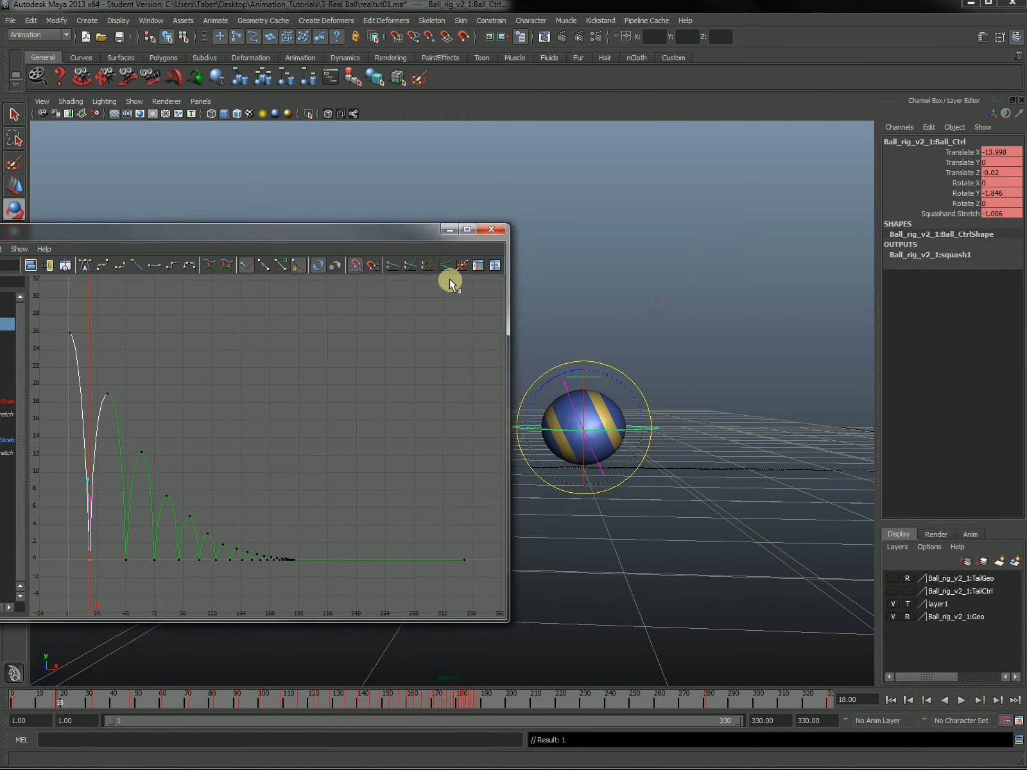
- Lower the Translate Y key at frame 18 to about -0.05 so the squashed ball meets the ground
{"action": "mouse_move", "coordinate": [672, 570]}
{"action": "middle_mouse_down", "text": "alt"}
{"action": "mouse_move", "coordinate": [711, 535]}
{"action": "mouse_move", "coordinate": [688, 555]}
{"action": "middle_mouse_up", "text": "alt"}
{"action": "right_click_drag", "start_coordinate": [628, 526], "coordinate": [692, 526], "text": "alt"}
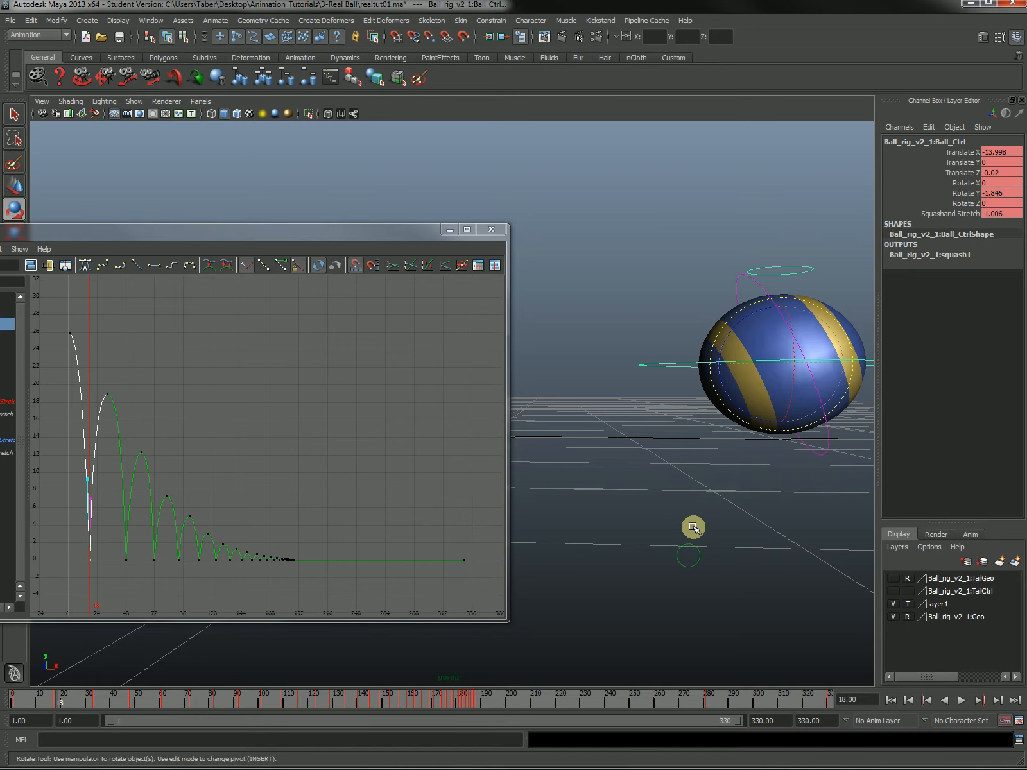
{"action": "middle_click_drag", "start_coordinate": [693, 527], "coordinate": [678, 521], "text": "alt"}
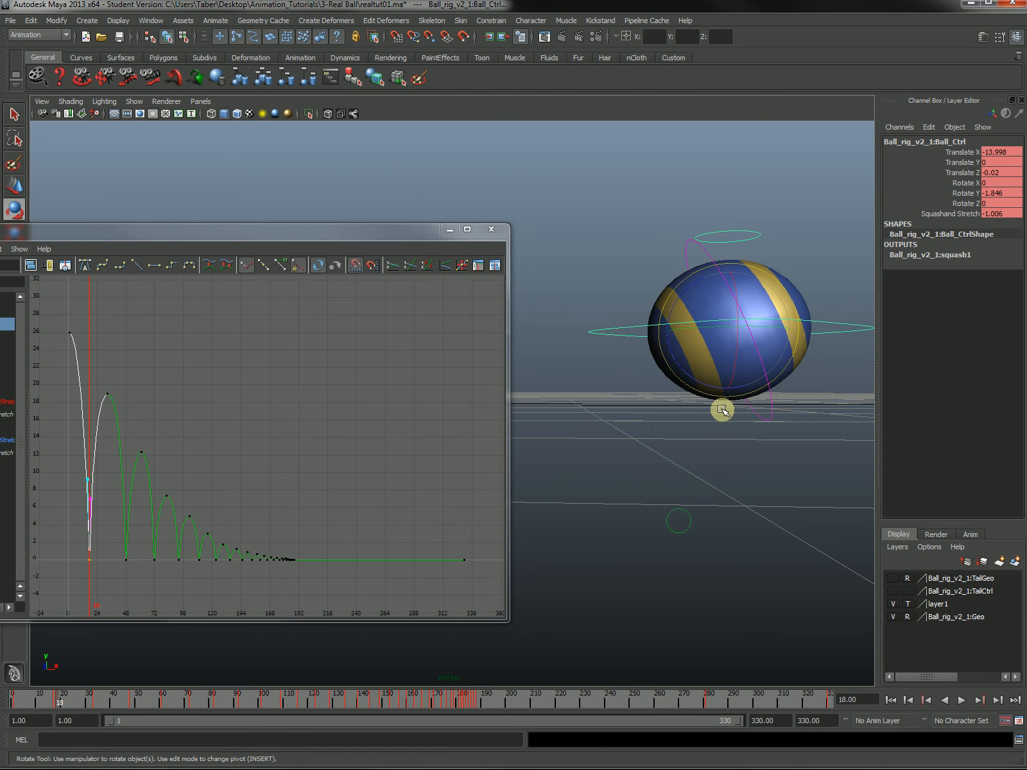
{"action": "right_click_drag", "start_coordinate": [108, 566], "coordinate": [153, 566], "text": "alt"}
{"action": "middle_click_drag", "start_coordinate": [109, 568], "coordinate": [410, 373], "text": "alt"}
{"action": "middle_click_drag", "start_coordinate": [219, 551], "coordinate": [324, 477], "text": "alt"}
{"action": "right_click_drag", "start_coordinate": [237, 511], "coordinate": [331, 511], "text": "alt"}
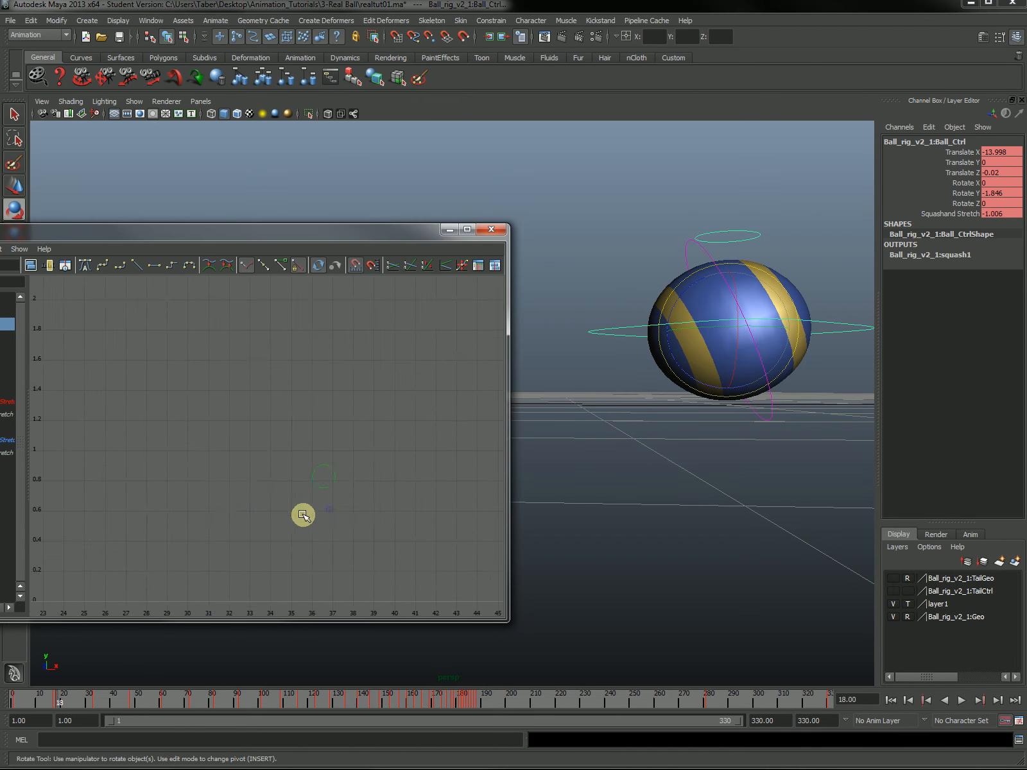
{"action": "middle_click_drag", "start_coordinate": [226, 524], "coordinate": [423, 439], "text": "alt"}
{"action": "middle_click_drag", "start_coordinate": [190, 536], "coordinate": [268, 487], "text": "alt"}
{"action": "key", "text": "w"}
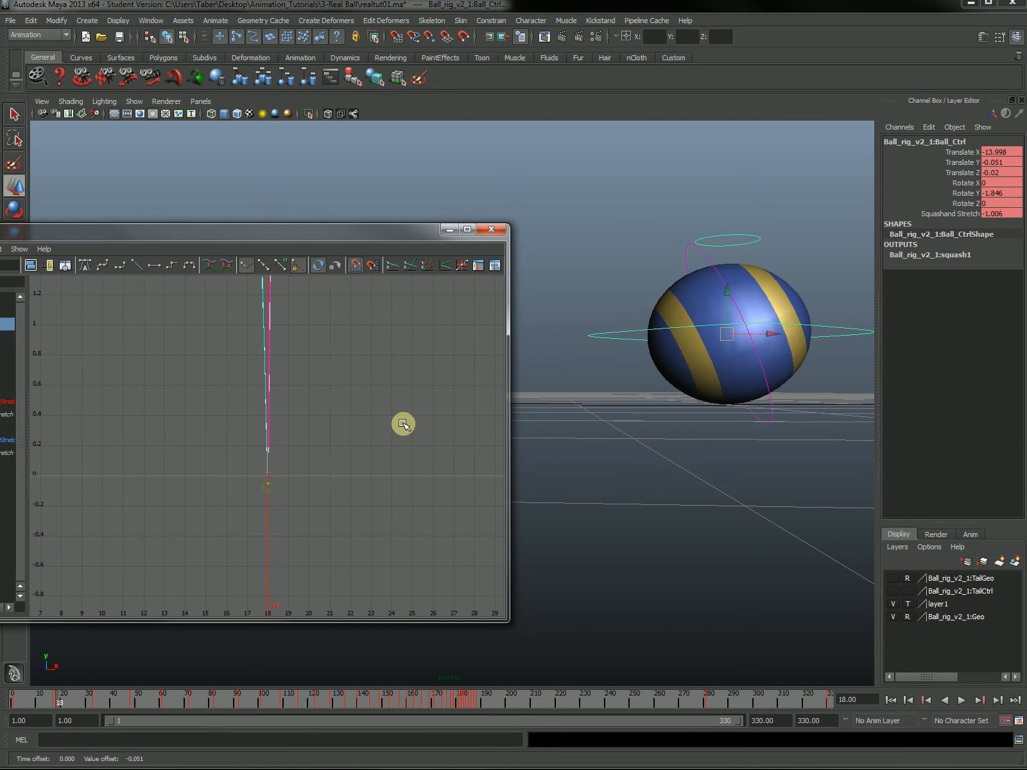
- Scrub back to frame 1 to review the ball's first fall and ground contact
{"action": "mouse_move", "coordinate": [713, 424]}
{"action": "left_mouse_down", "text": "alt"}
{"action": "mouse_move", "coordinate": [713, 446]}
{"action": "mouse_move", "coordinate": [722, 438]}
{"action": "left_mouse_up", "text": "alt"}
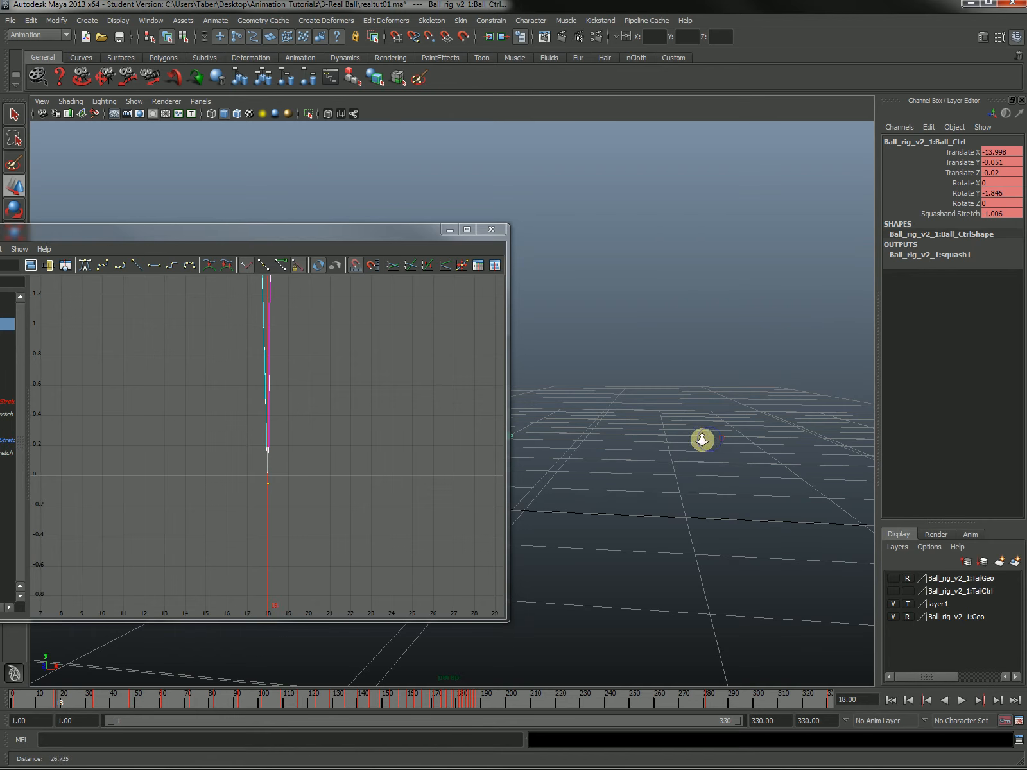
{"action": "right_click_drag", "start_coordinate": [701, 438], "coordinate": [623, 442], "text": "alt"}
{"action": "middle_click_drag", "start_coordinate": [623, 442], "coordinate": [706, 468], "text": "alt"}
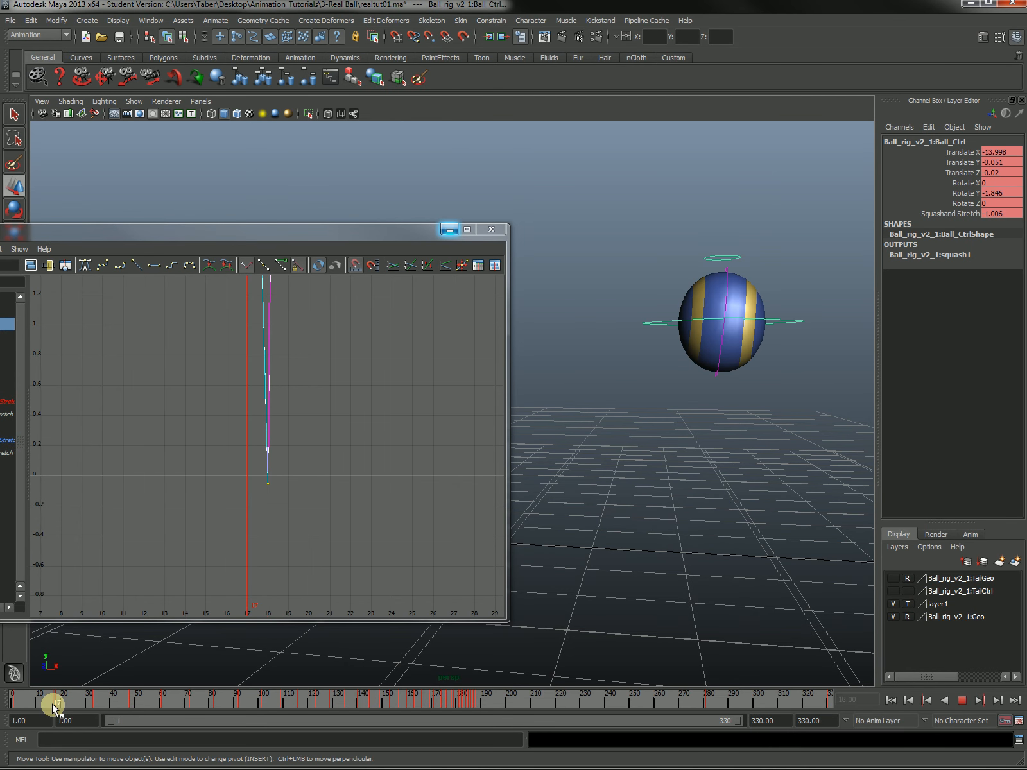
{"action": "left_click_drag", "start_coordinate": [52, 705], "coordinate": [3, 708]}
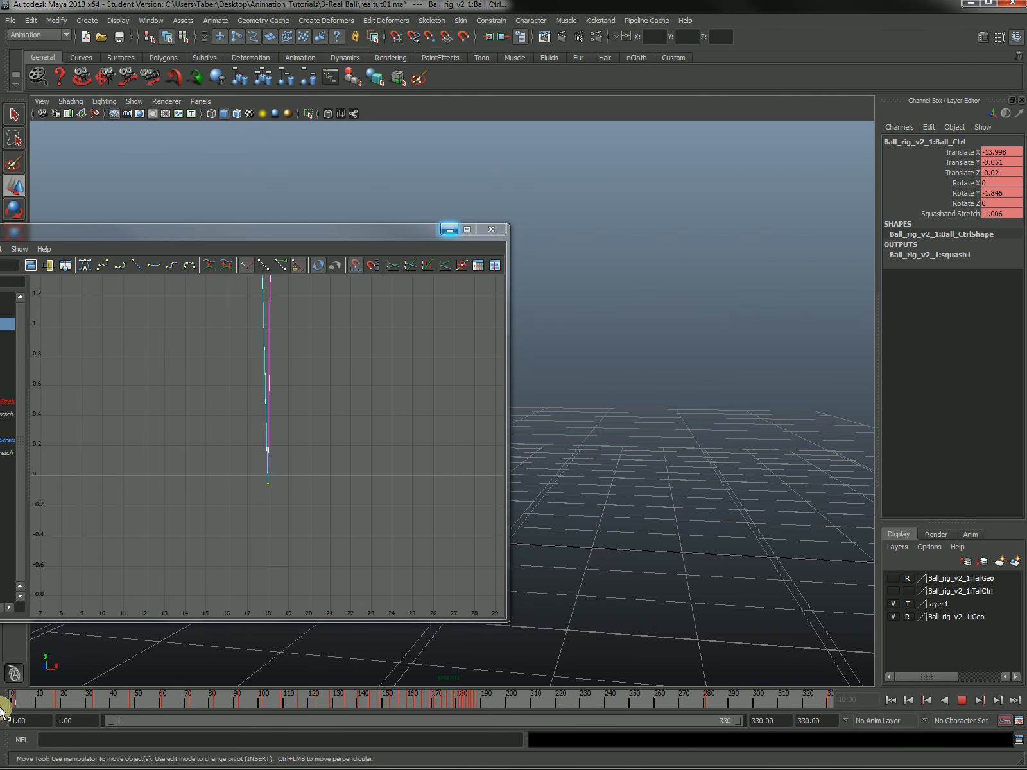
{"action": "scroll", "coordinate": [681, 423], "scroll_direction": "down", "scroll_amount": 5}
{"action": "middle_click_drag", "start_coordinate": [725, 343], "coordinate": [728, 392], "text": "alt"}
- At frame 19, set the ball control's Squashand Stretch to about 1.2 to stretch the ball as it rebounds
{"action": "left_click_drag", "start_coordinate": [58, 704], "coordinate": [59, 703]}
{"action": "right_click_drag", "start_coordinate": [658, 454], "coordinate": [793, 401], "text": "alt"}
{"action": "left_click", "coordinate": [951, 213]}
{"action": "mouse_move", "coordinate": [793, 452]}
{"action": "middle_mouse_down"}
{"action": "mouse_move", "coordinate": [789, 464]}
{"action": "mouse_move", "coordinate": [798, 460]}
{"action": "middle_mouse_up"}
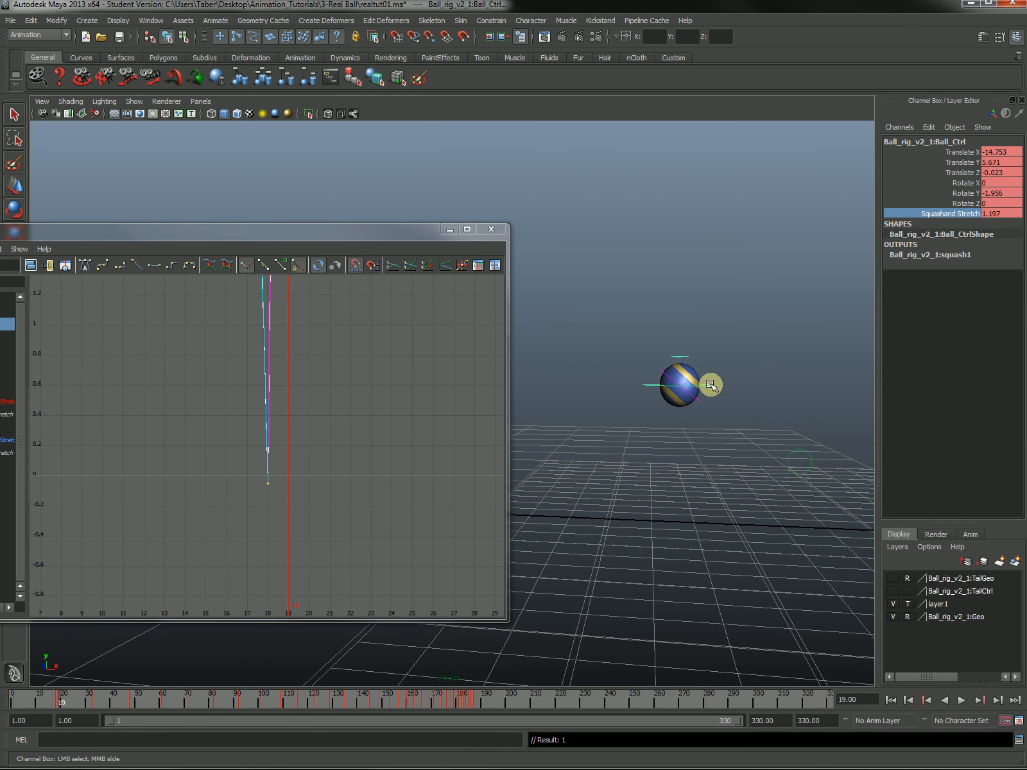
- Return to frame 18 and select the ball's Squash_Stretch_Angle control
{"action": "left_click", "coordinate": [57, 698]}
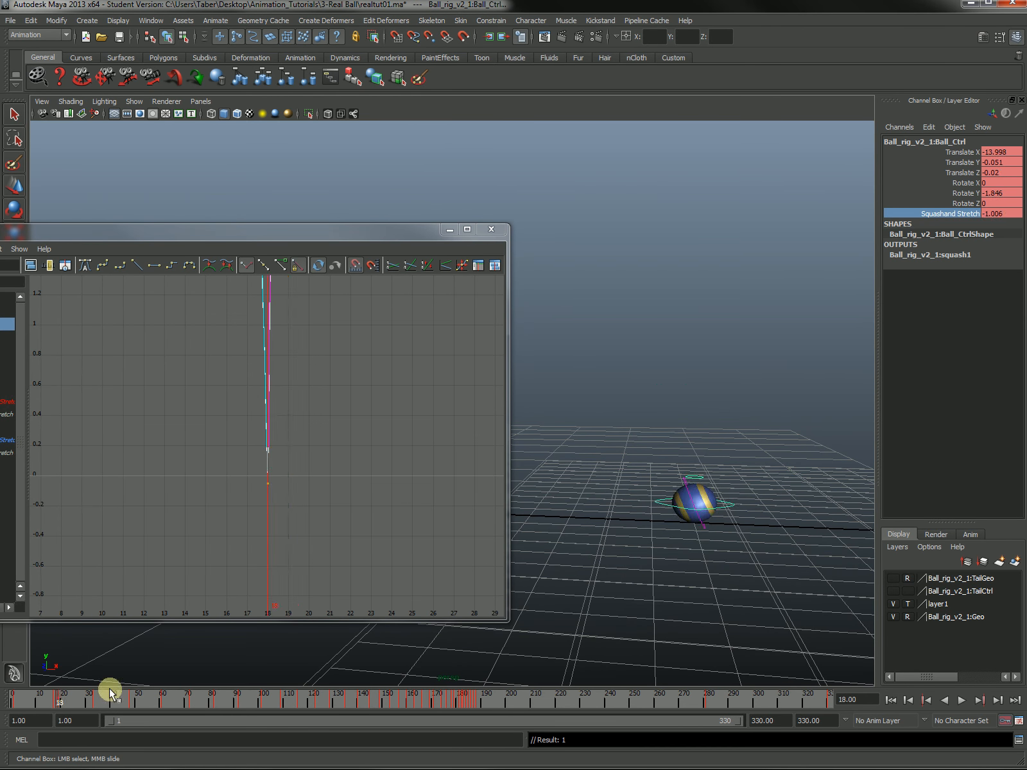
{"action": "left_click", "coordinate": [787, 422]}
{"action": "left_click", "coordinate": [705, 478]}
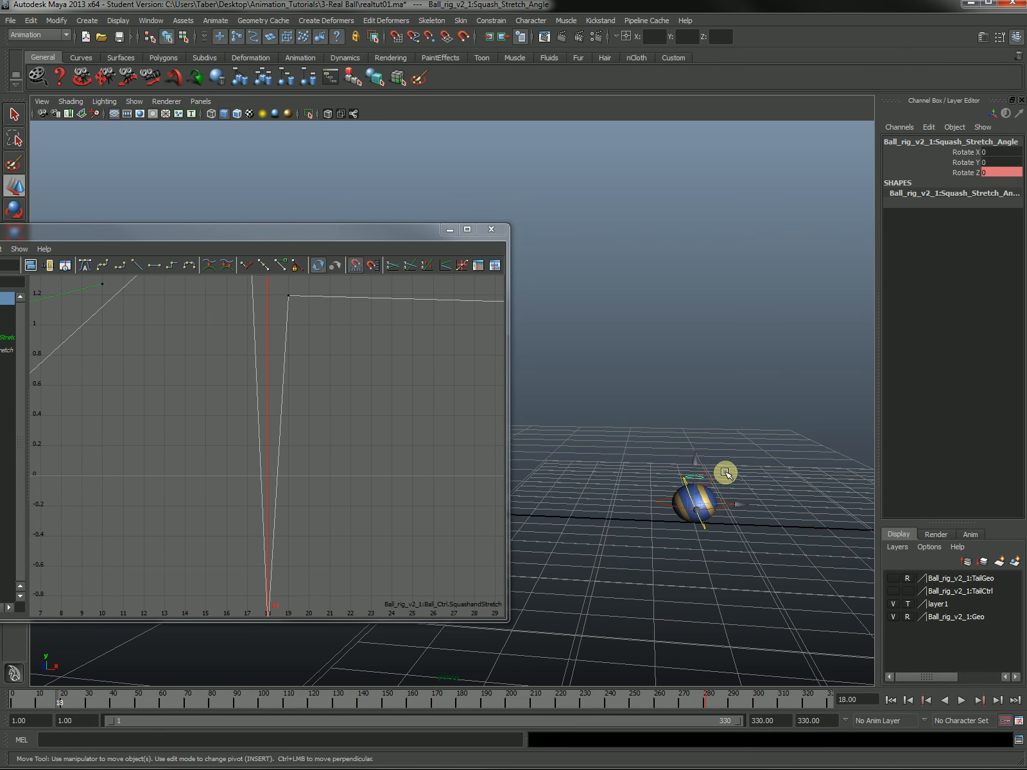
- Try rotating the Squash_Stretch_Angle control around Z to -14.5 degrees at frame 18, and undo the rotation
{"action": "key", "text": "e"}
{"action": "left_click_drag", "start_coordinate": [710, 447], "coordinate": [696, 447]}
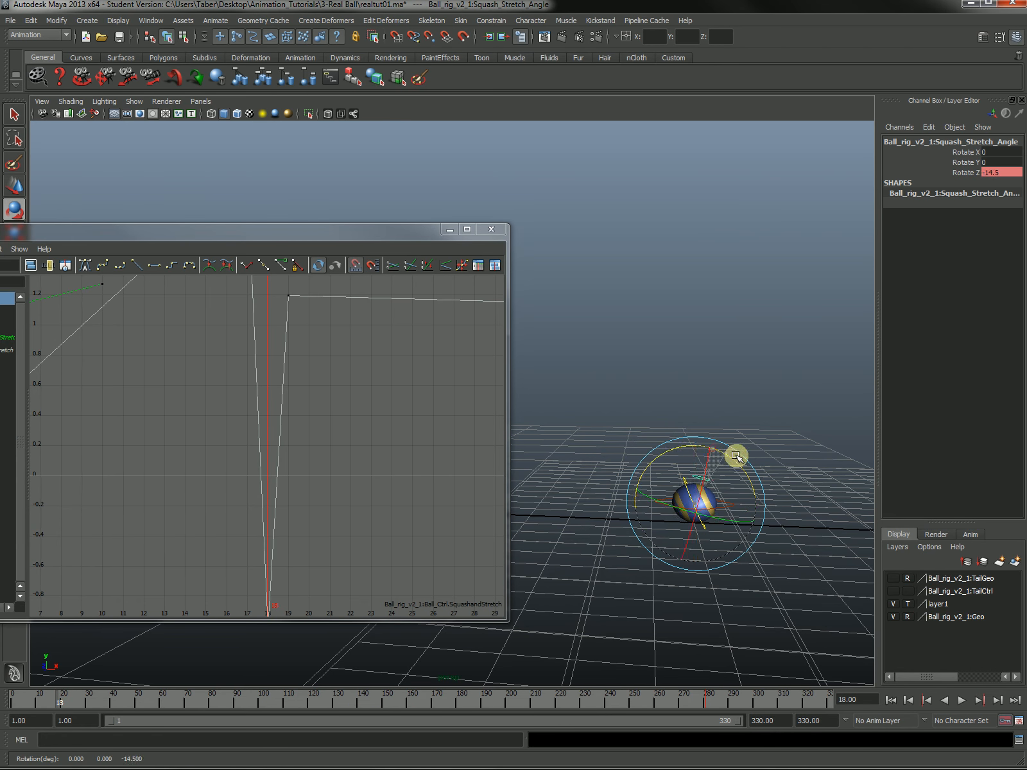
{"action": "key", "text": "ctrl+z"}
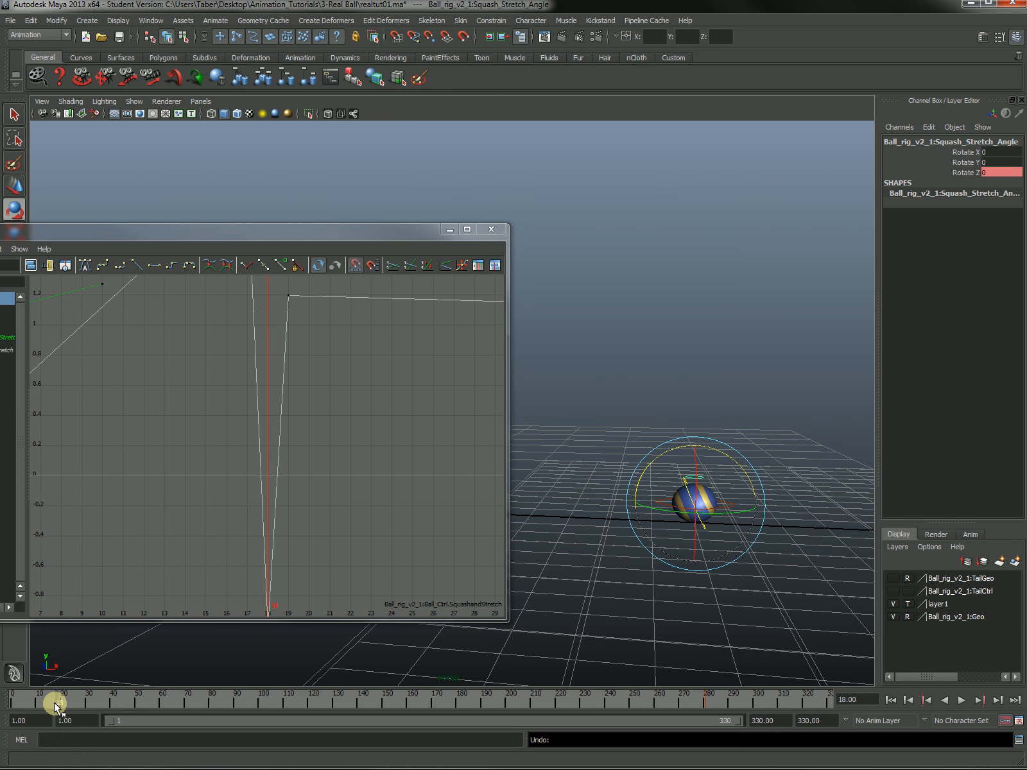
- Key the Squash_Stretch_Angle control's rotation at frame 18, and rotate it around Z to about -10.3 degrees at frame 17
{"action": "key", "text": "shift+e"}
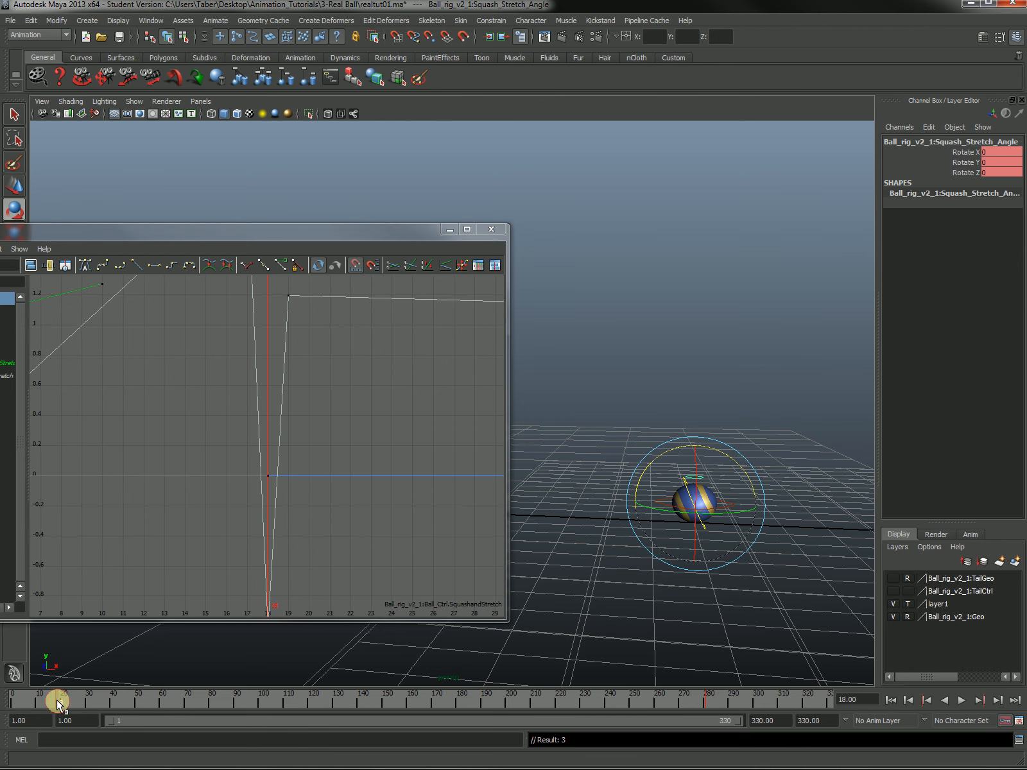
{"action": "left_click", "coordinate": [56, 700]}
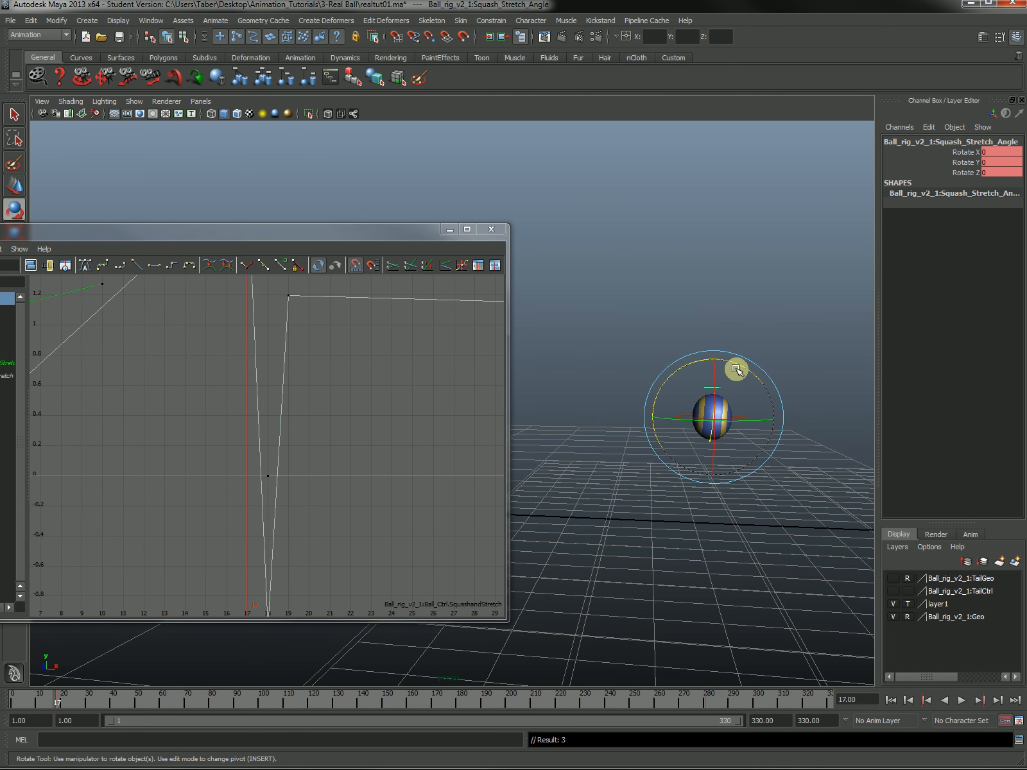
{"action": "left_click_drag", "start_coordinate": [736, 370], "coordinate": [750, 364]}
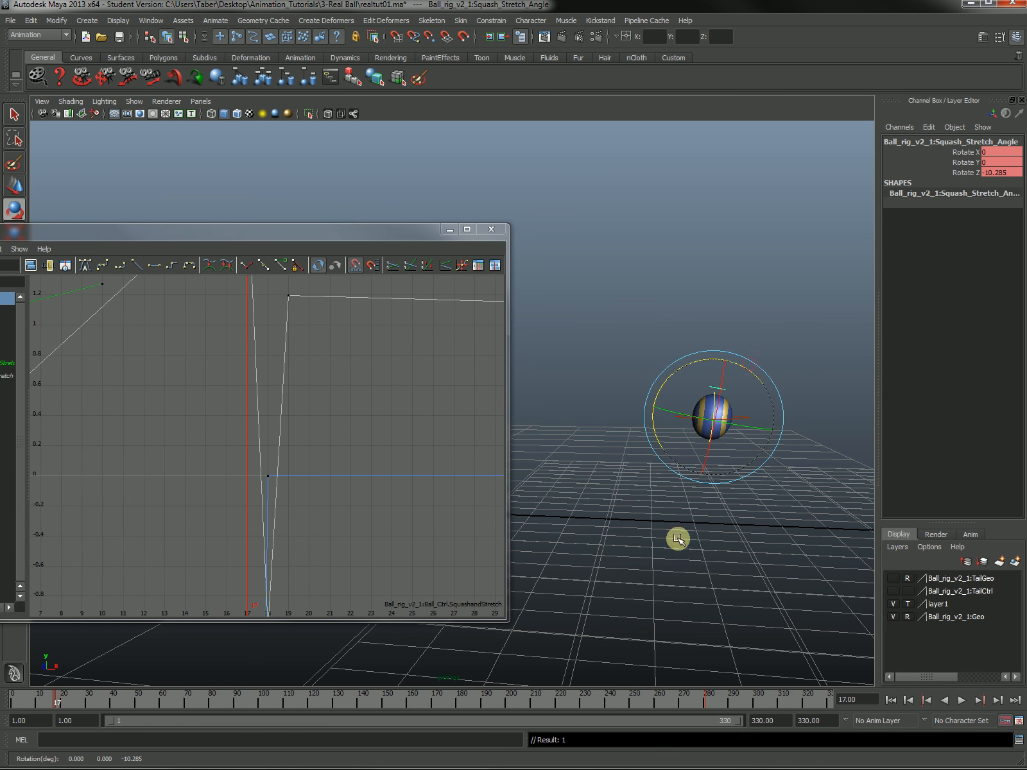
- At frame 19, rotate the Squash_Stretch_Angle control around Z to about 9.1 degrees to follow the rebound direction
{"action": "left_click_drag", "start_coordinate": [59, 698], "coordinate": [59, 698]}
{"action": "left_click_drag", "start_coordinate": [703, 327], "coordinate": [713, 414]}
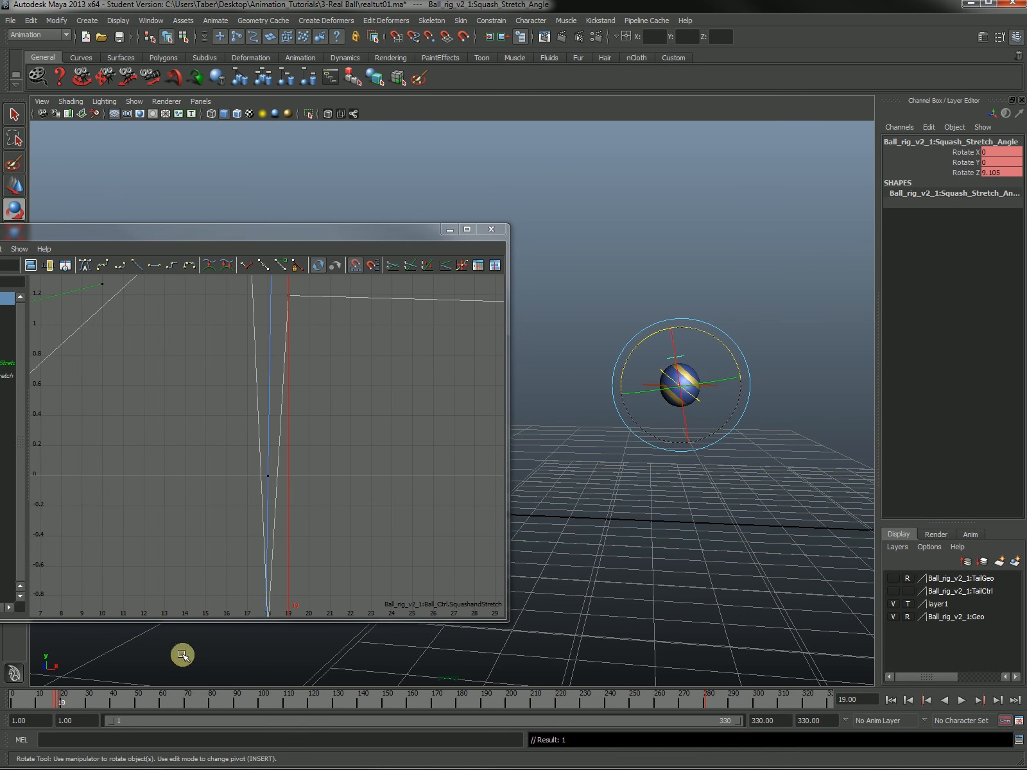
{"action": "left_click", "coordinate": [625, 513]}
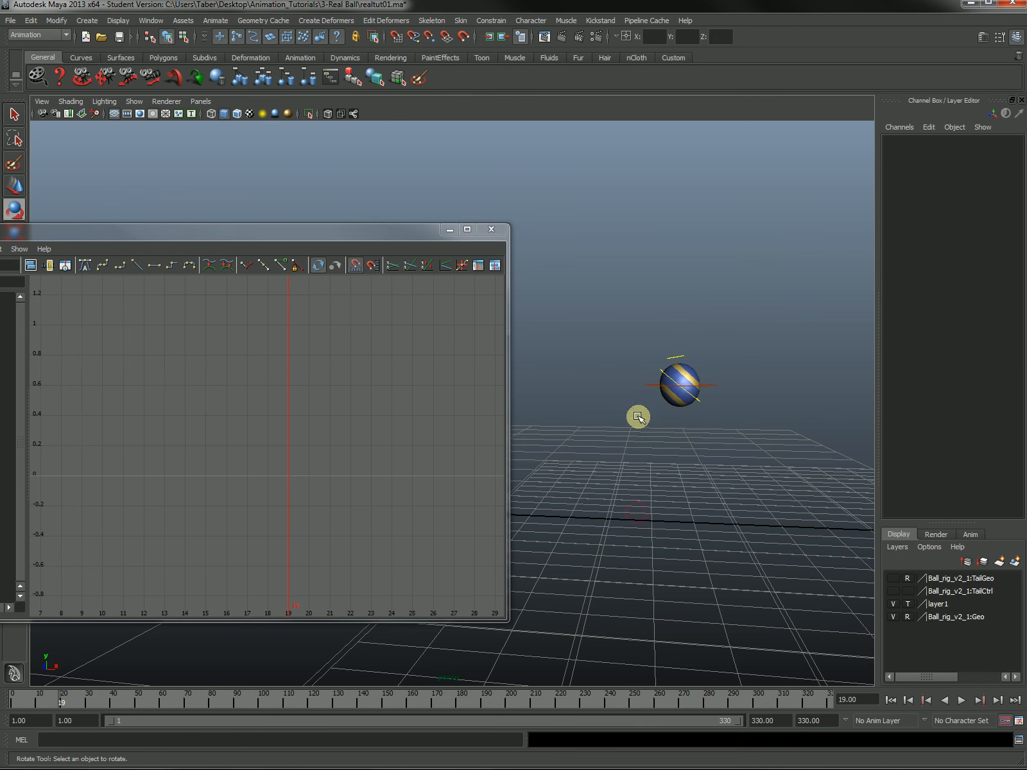
- At frame 33, set the Squash_Stretch_Angle control's Rotate Z to 0 and deselect the control
{"action": "left_click", "coordinate": [659, 385]}
{"action": "left_click_drag", "start_coordinate": [73, 695], "coordinate": [96, 694]}
{"action": "middle_click_drag", "start_coordinate": [662, 246], "coordinate": [776, 377], "text": "alt"}
{"action": "left_click", "coordinate": [765, 361]}
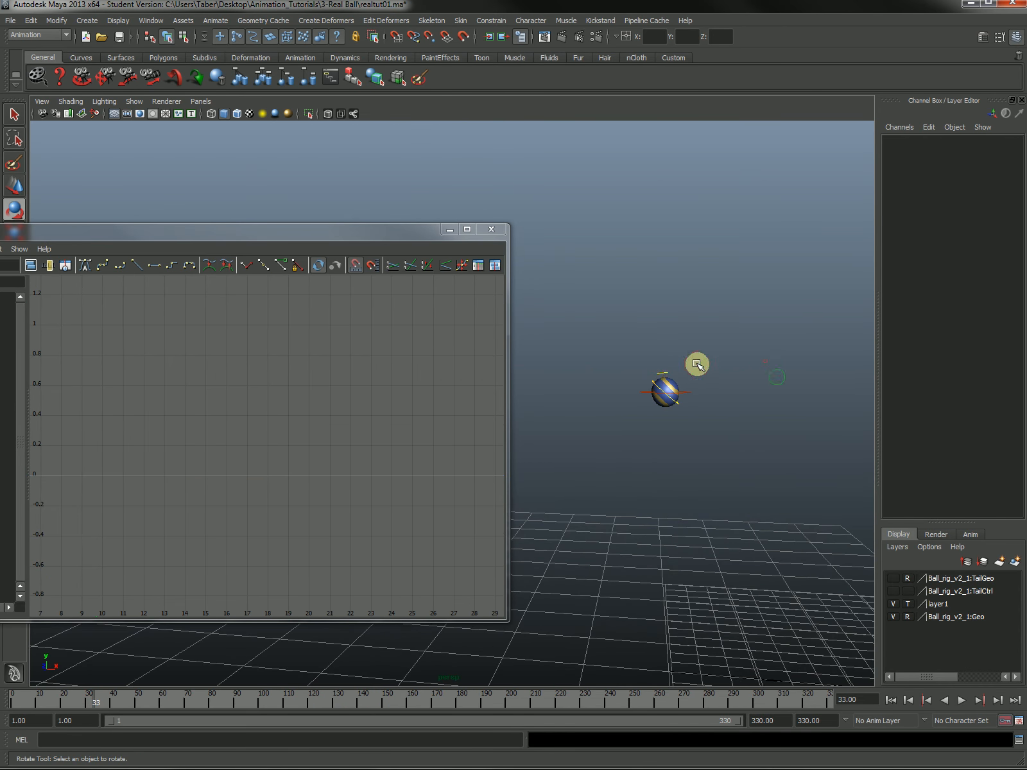
{"action": "left_click", "coordinate": [666, 374]}
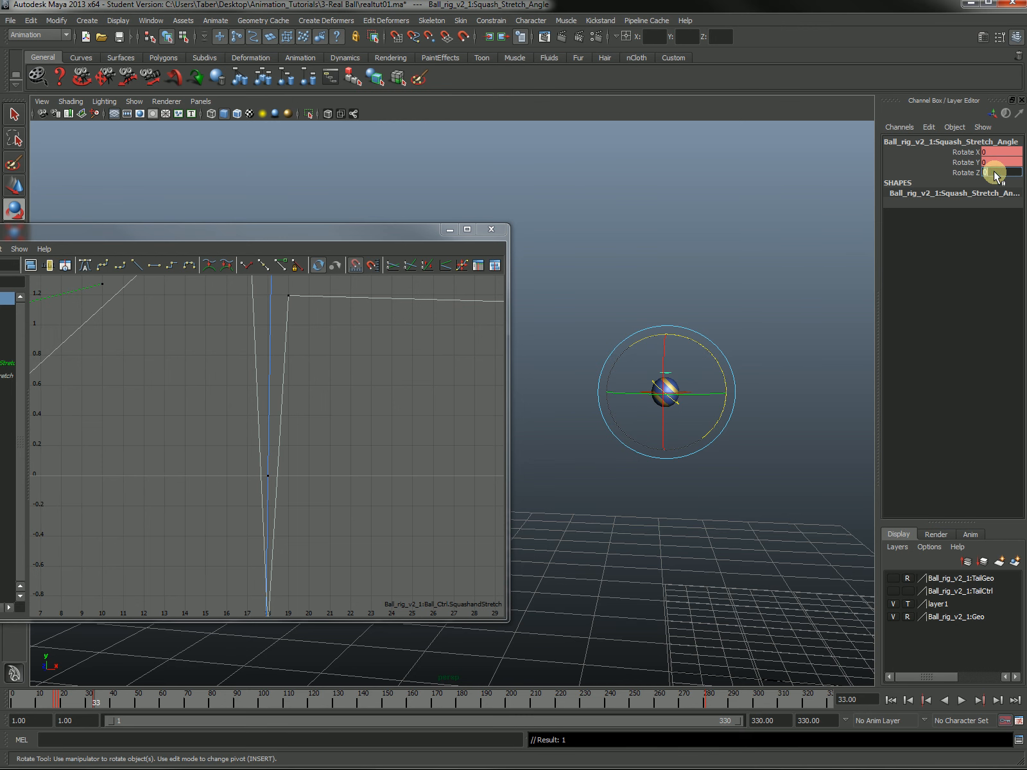
{"action": "left_click", "coordinate": [680, 206]}
- Close the Graph Editor and play the bouncing ball animation from the first frame to review the motion
{"action": "middle_click_drag", "start_coordinate": [670, 513], "coordinate": [564, 520], "text": "alt"}
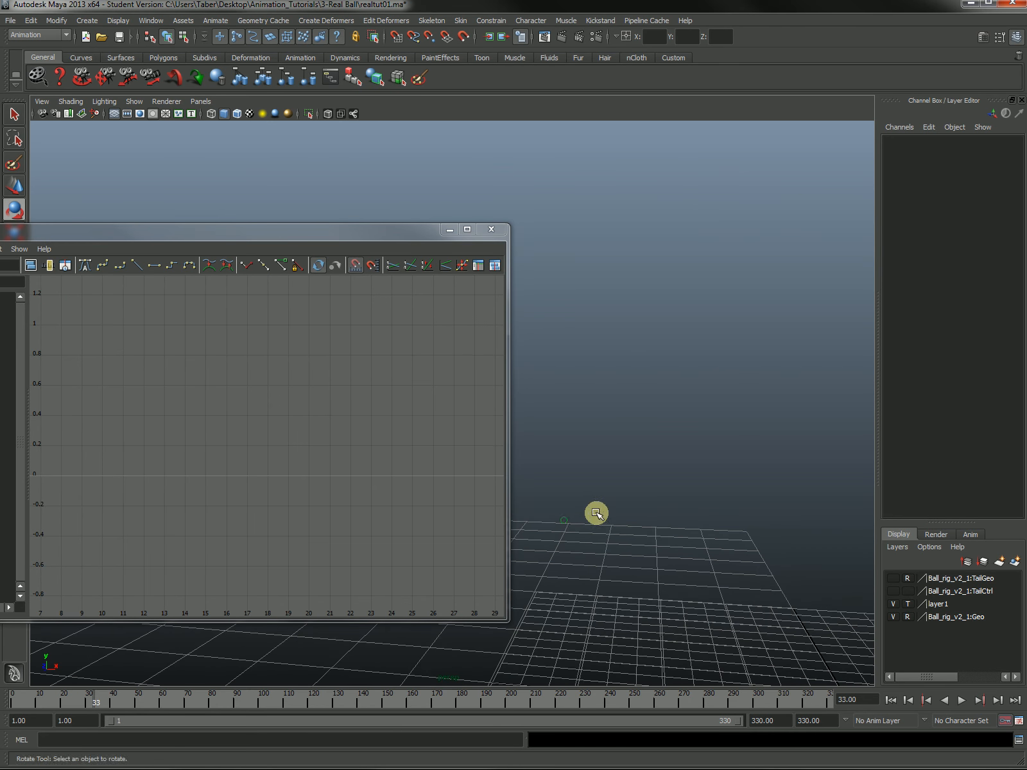
{"action": "right_click_drag", "start_coordinate": [596, 513], "coordinate": [546, 513], "text": "alt"}
{"action": "middle_click_drag", "start_coordinate": [546, 513], "coordinate": [516, 565], "text": "alt"}
{"action": "left_click", "coordinate": [490, 230]}
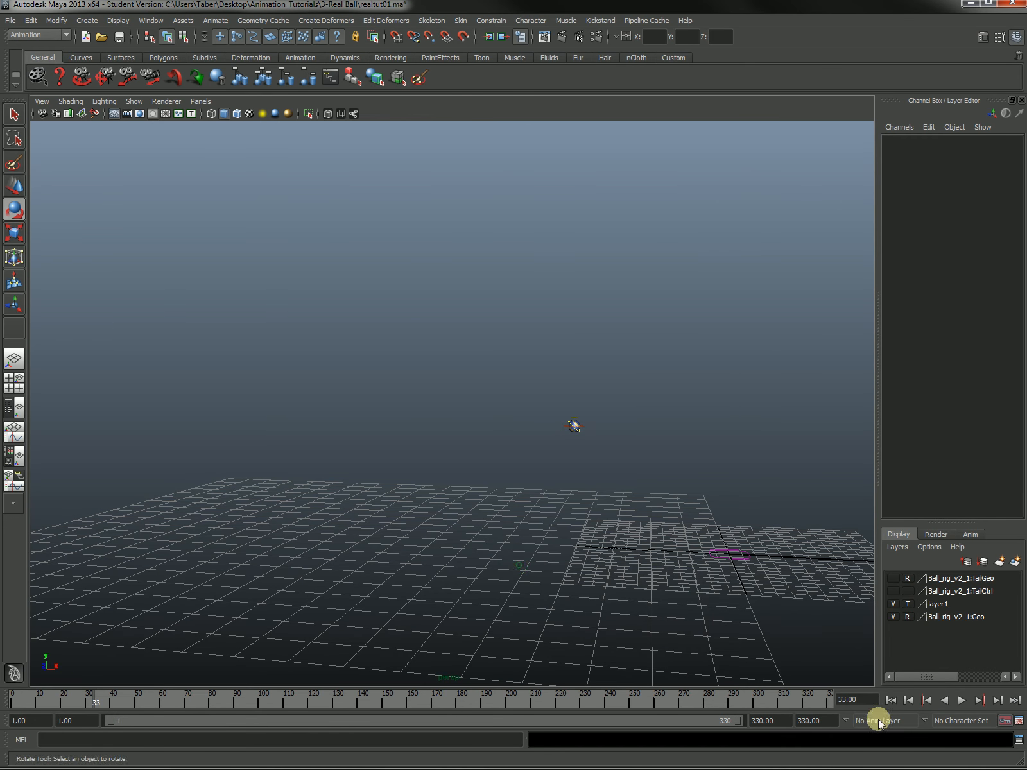
{"action": "left_click", "coordinate": [891, 700]}
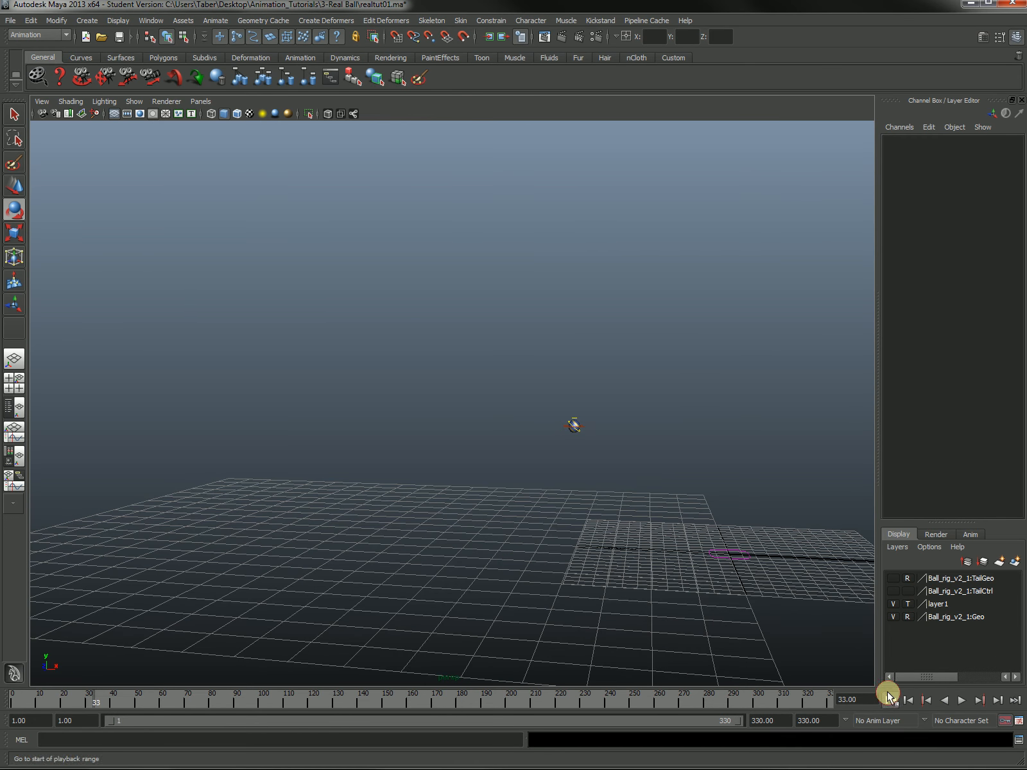
{"action": "left_click", "coordinate": [962, 700]}
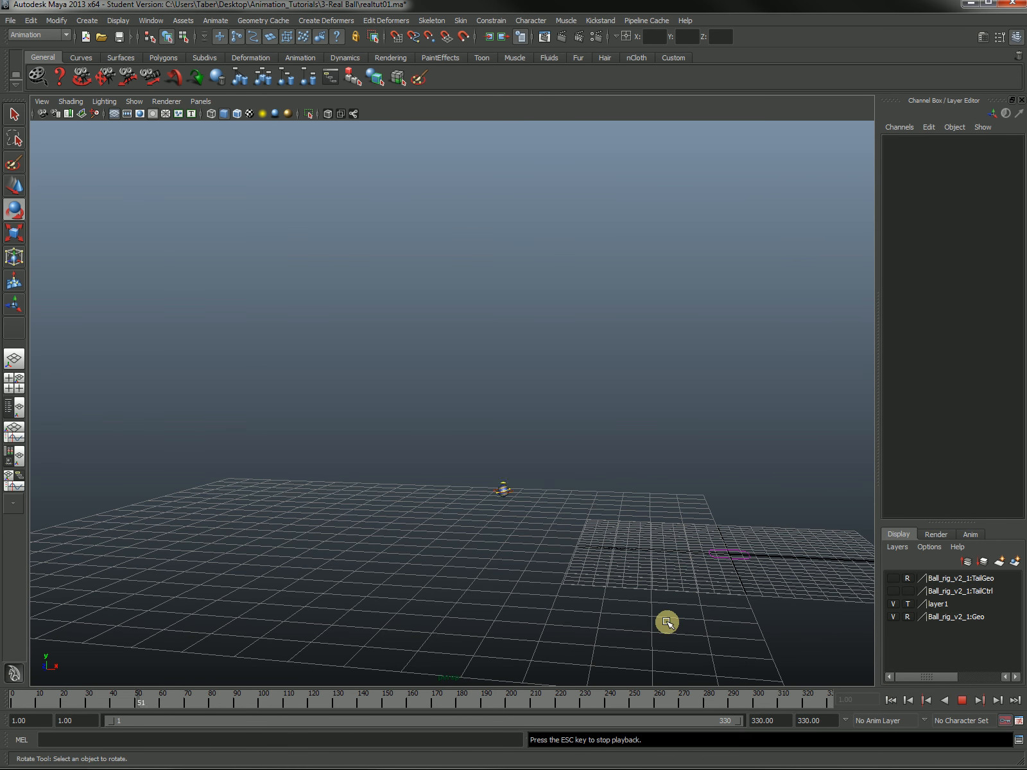